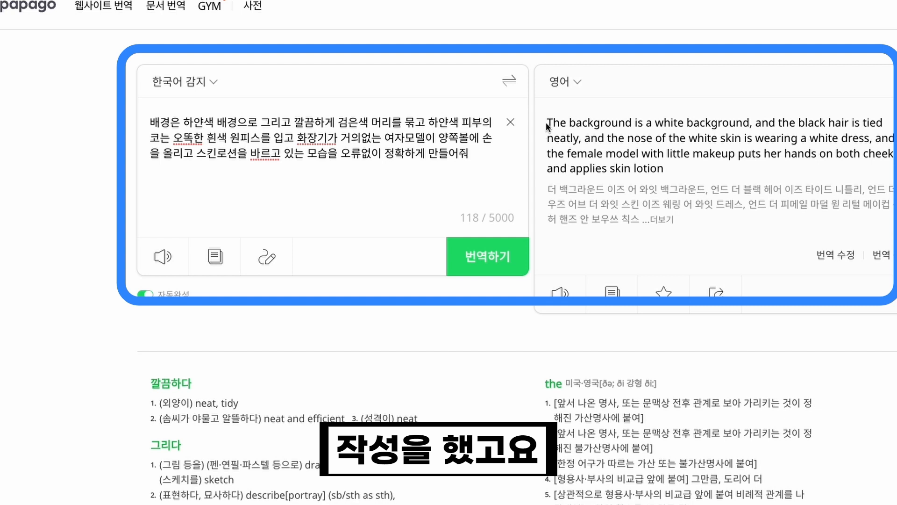
Copy the English translation of the skincare-model description and generate images from it with Adobe Express's text-to-image prompt
left_click_drag(550, 121, 689, 167)
key("ctrl+c")
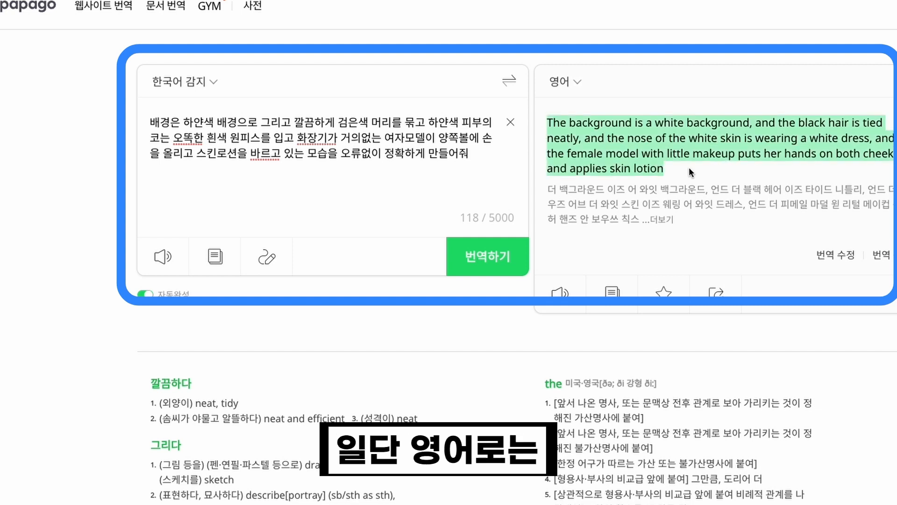
left_click(357, 176)
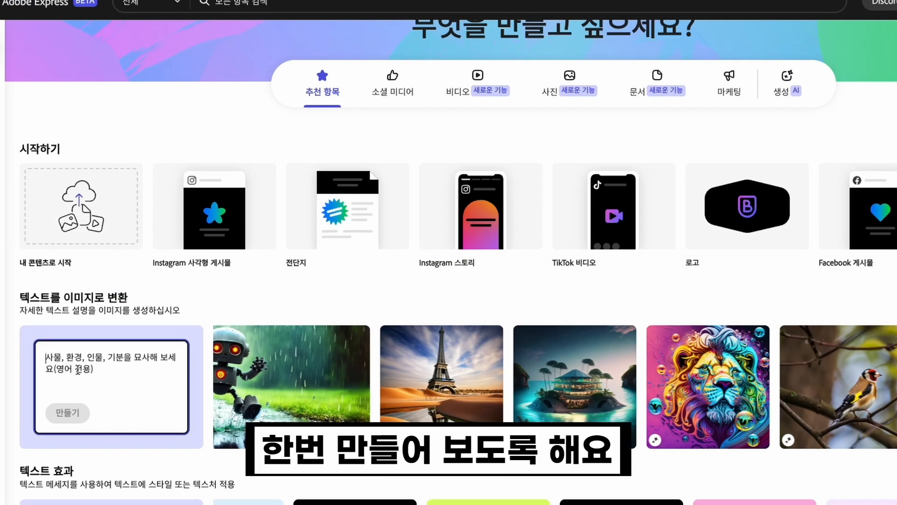
key("ctrl+v")
left_click(67, 412)
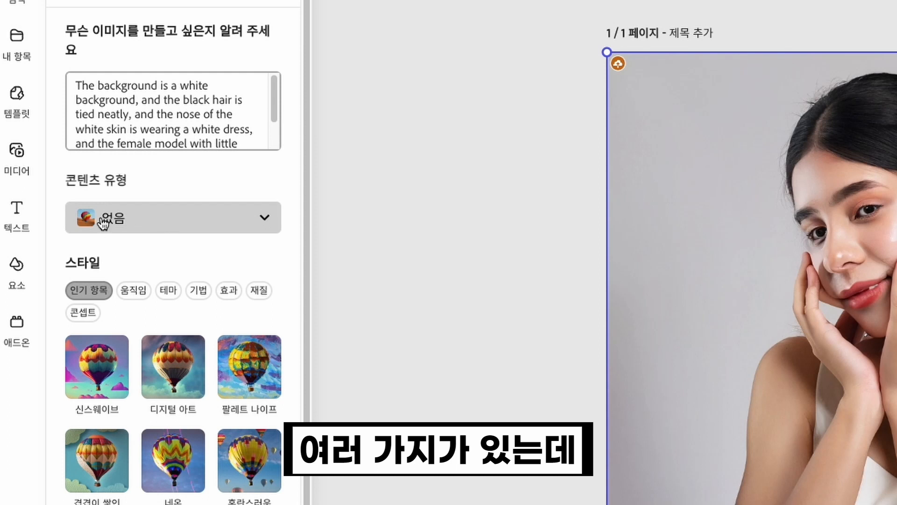
Set the content type to 사진 (photo) and load additional generated results of the skincare model
left_click(96, 216)
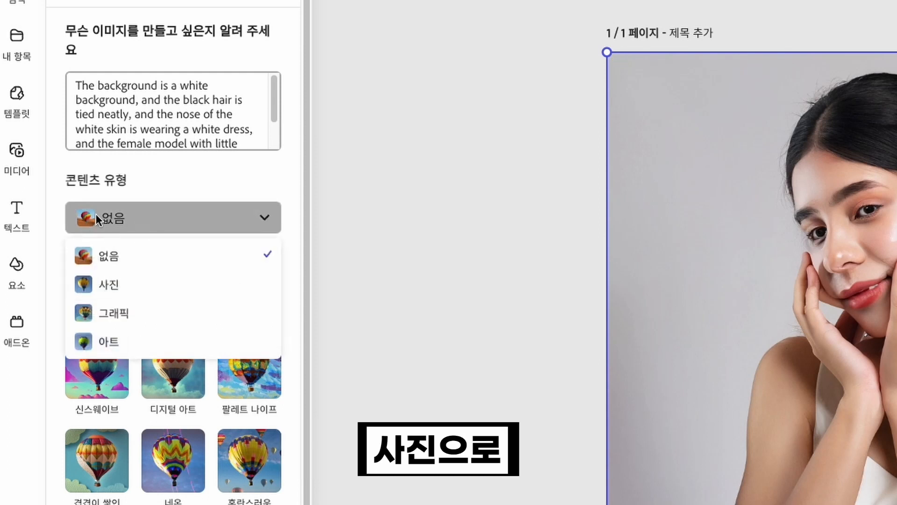
left_click(108, 285)
scroll(235, 241, "down", 5)
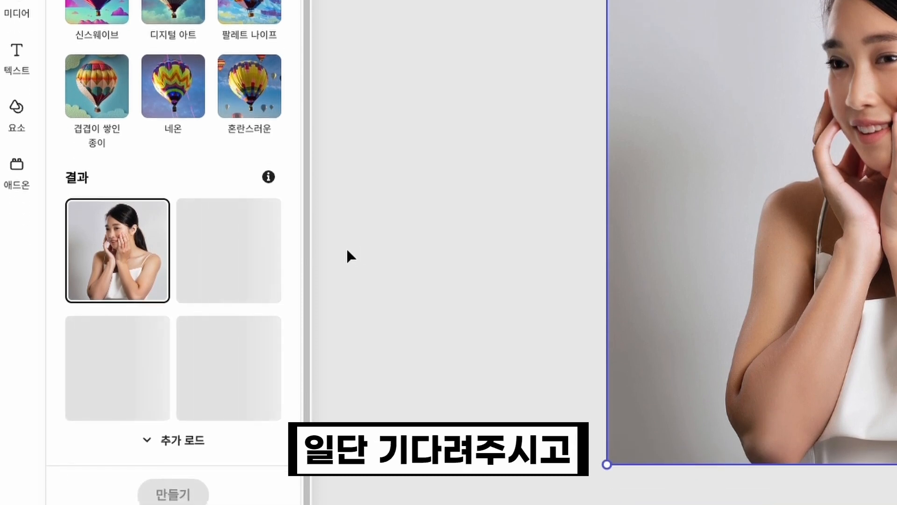
left_click(142, 441)
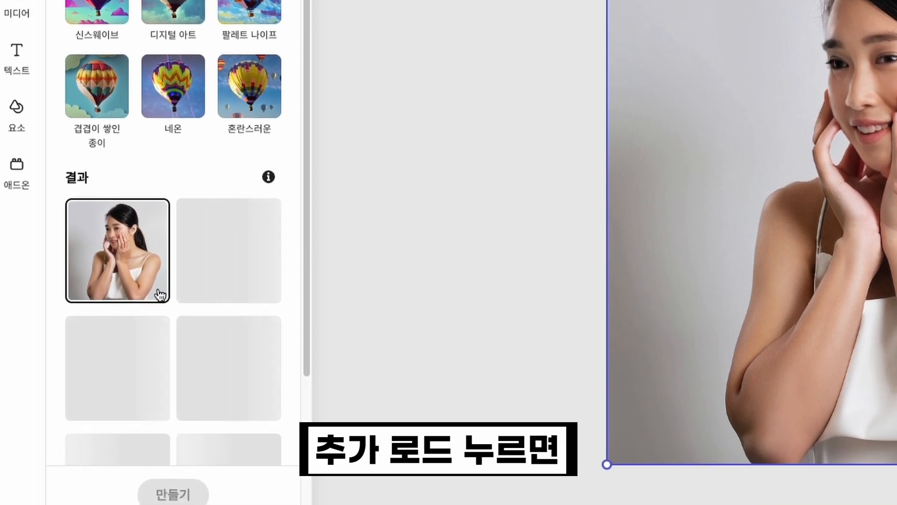
scroll(197, 227, "down", 5)
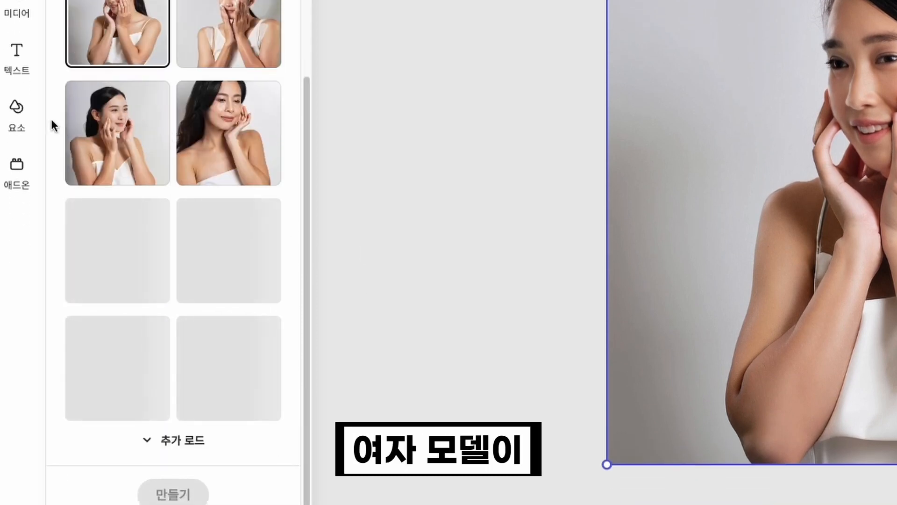
scroll(219, 281, "down", 5)
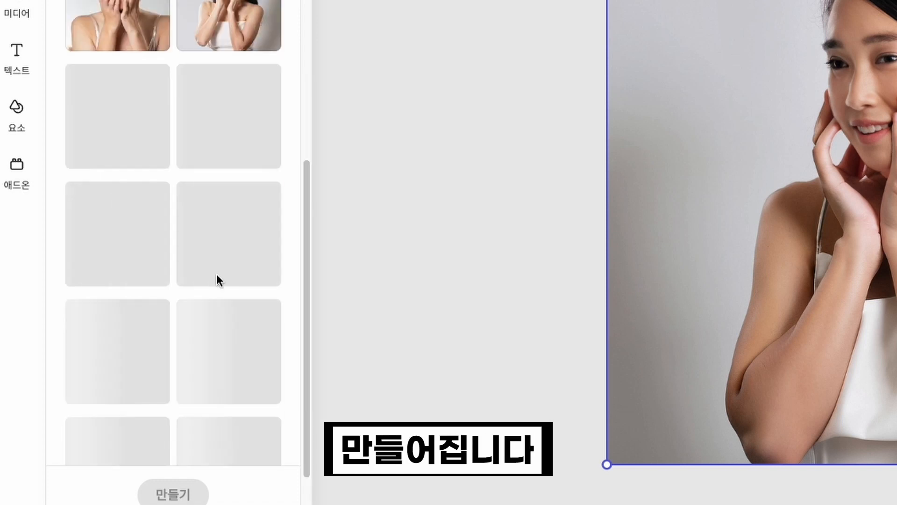
left_click(178, 438)
scroll(214, 129, "down", 2)
Compare several generated models on the canvas and use the profile view of the woman with a low bun
scroll(188, 262, "up", 10)
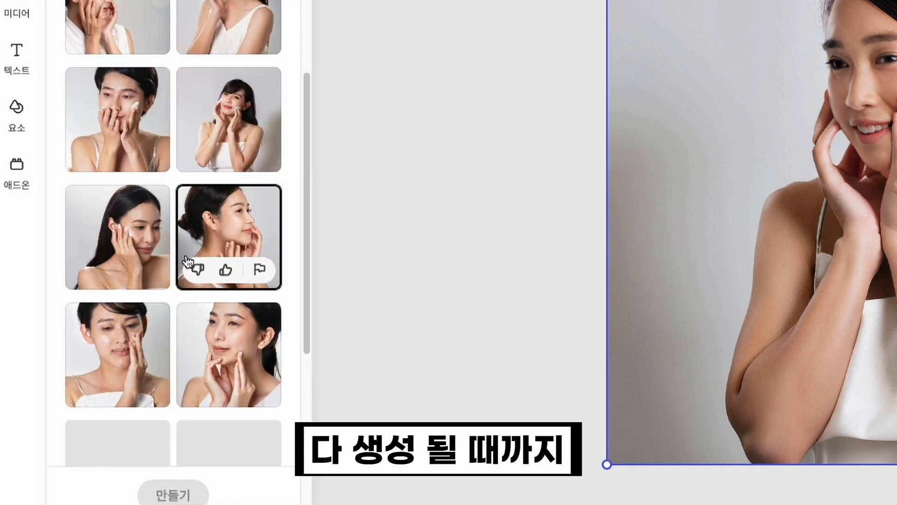
scroll(444, 305, "down", 10)
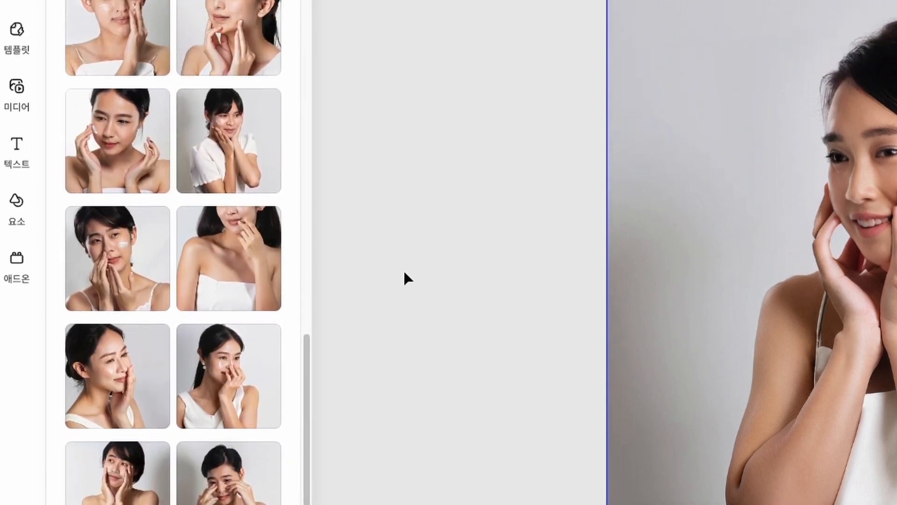
scroll(189, 220, "up", 5)
scroll(150, 391, "up", 10)
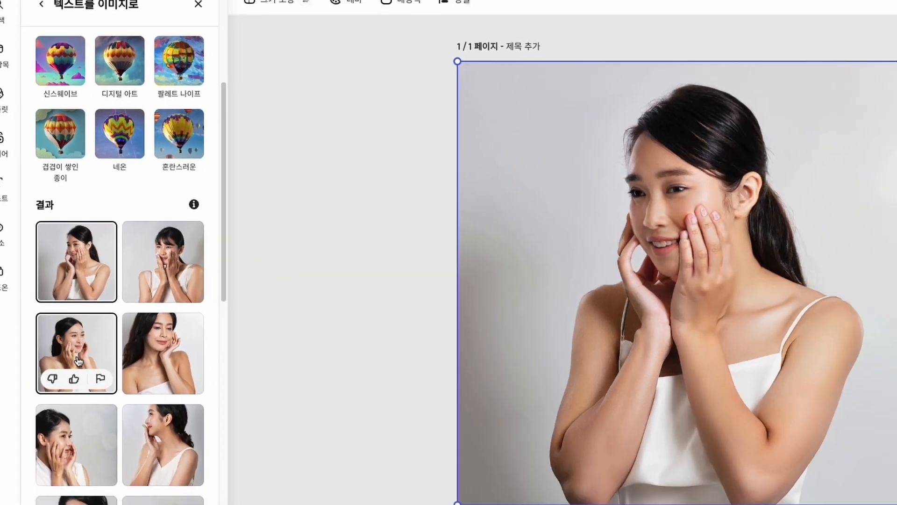
left_click(78, 361)
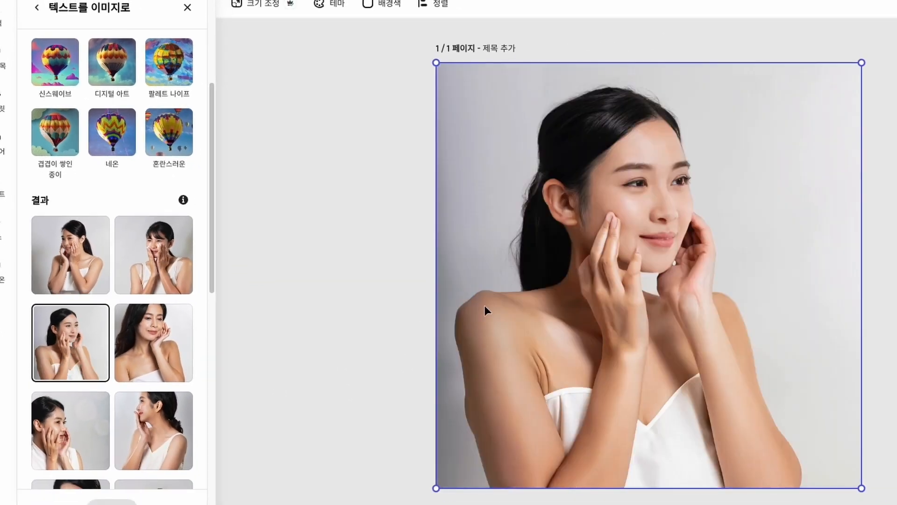
scroll(140, 348, "down", 3)
left_click(140, 328)
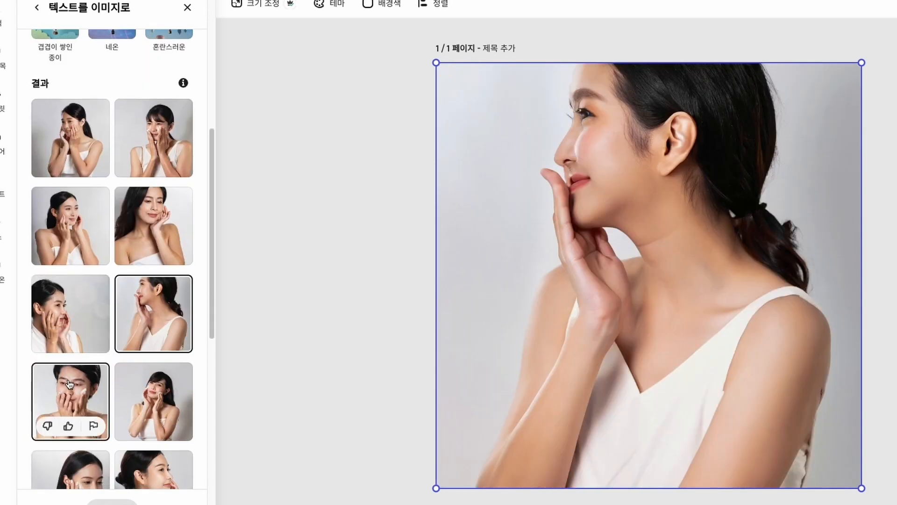
left_click(70, 402)
left_click(161, 413)
scroll(161, 414, "down", 5)
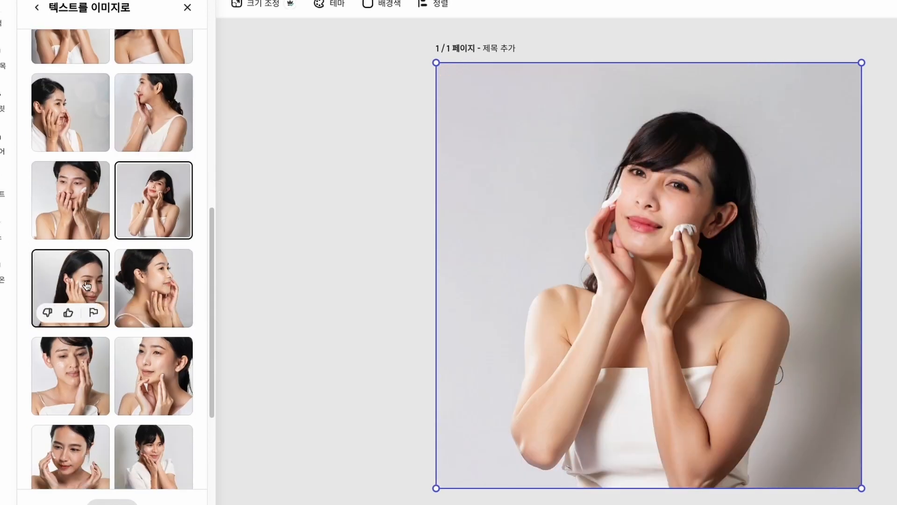
left_click(70, 287)
left_click(166, 283)
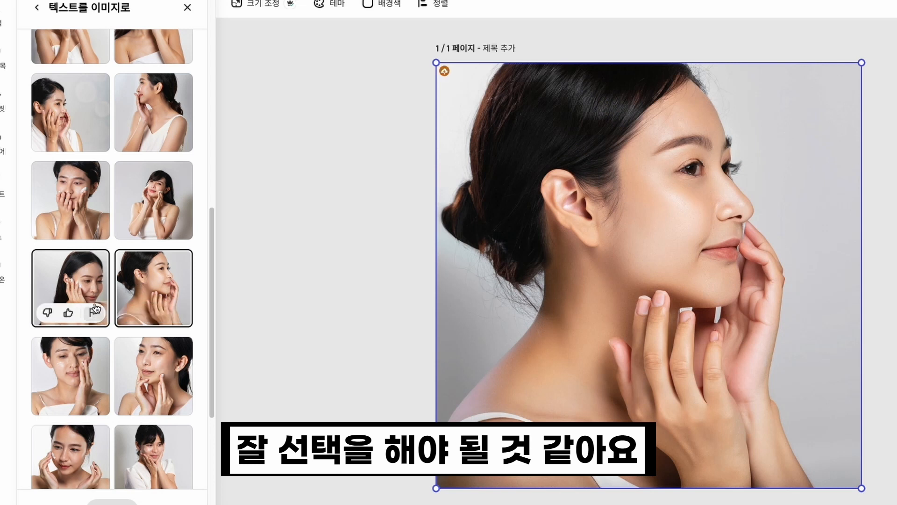
scroll(159, 280, "down", 2)
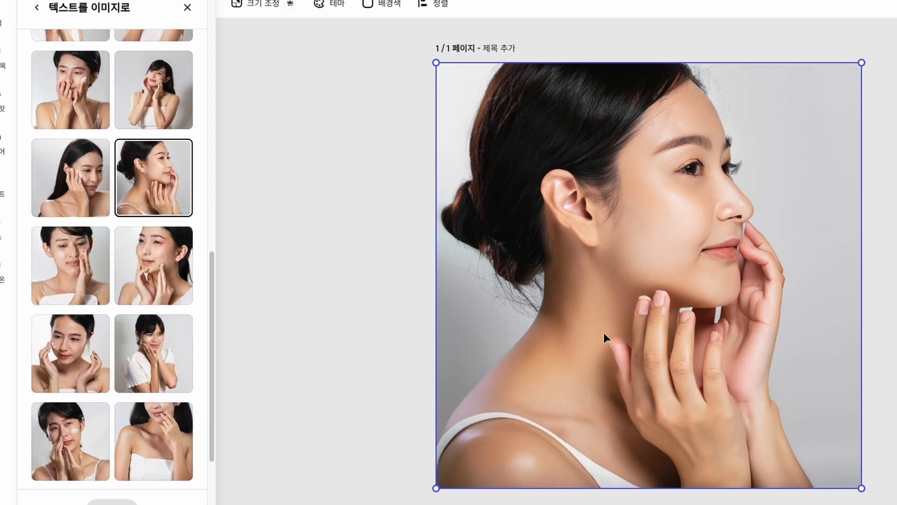
Remove the model image's background and adjust it to 명도 53, 강조 31, 그림자 -17, 채도 25 and 온기 -9, fine-tuning the contrast
left_click(648, 174)
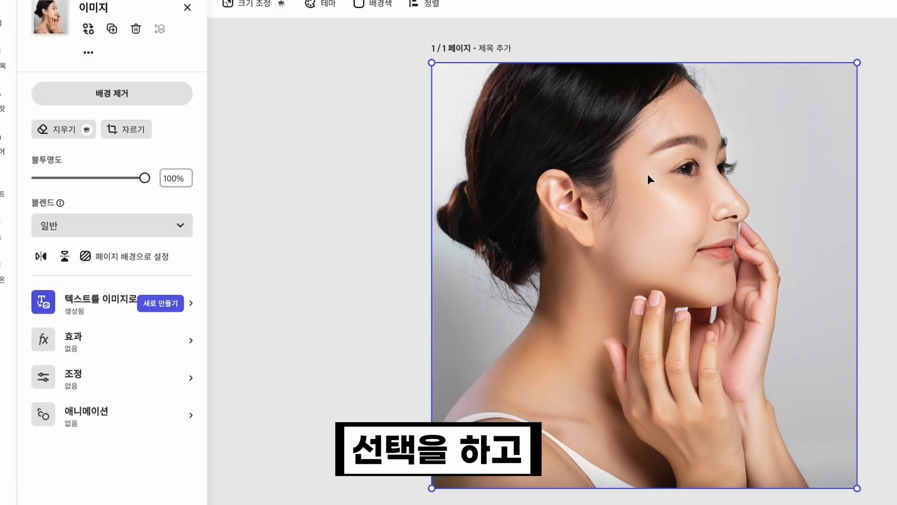
left_click(114, 94)
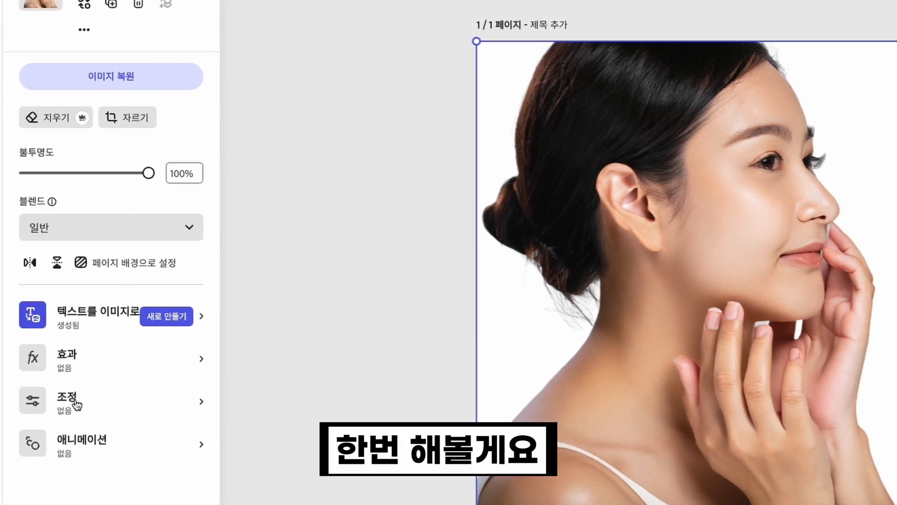
left_click(76, 404)
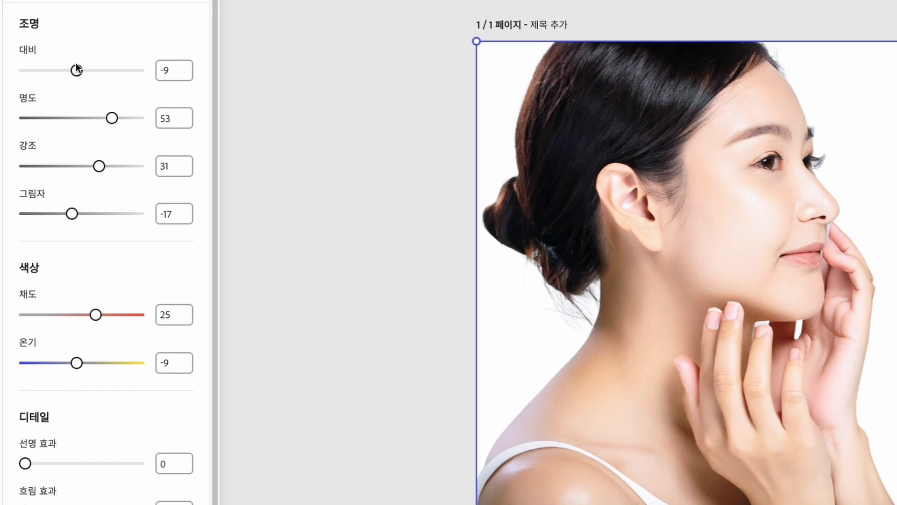
left_click_drag(76, 69, 82, 70)
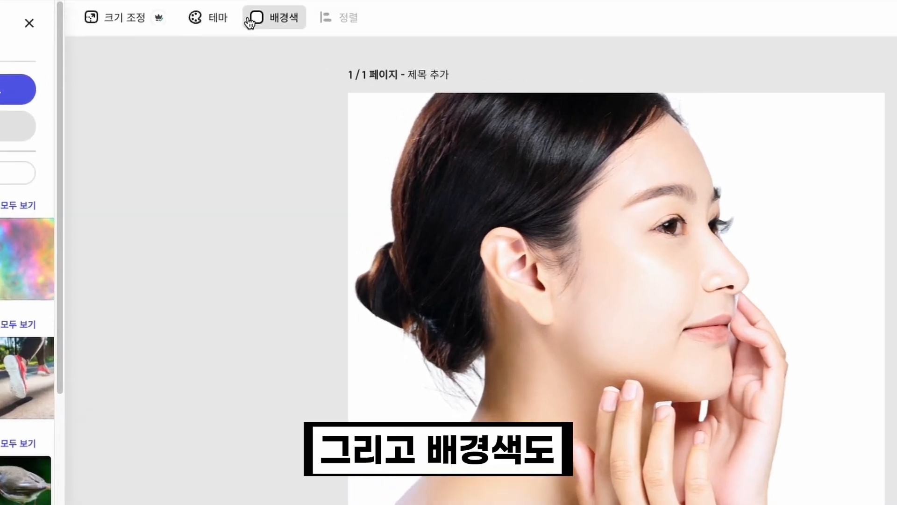
Set the page's background color to the recommended pale pink
left_click(274, 17)
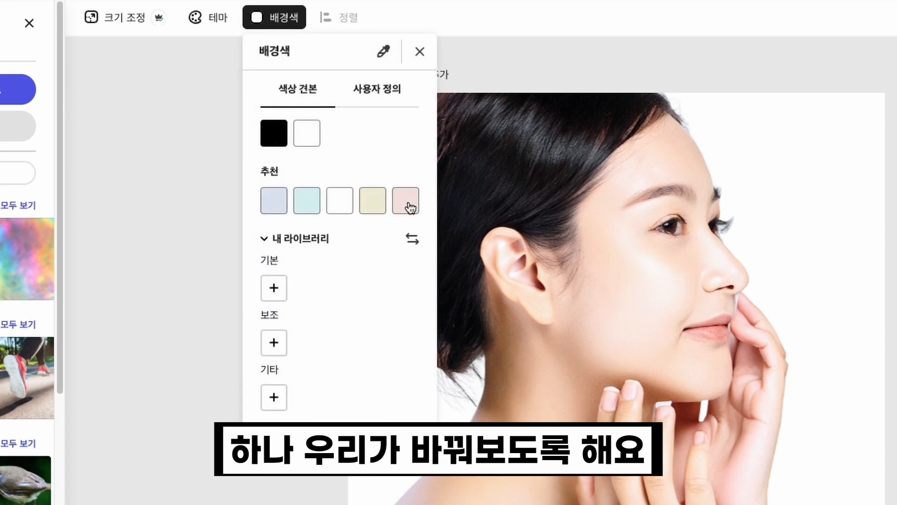
left_click(405, 201)
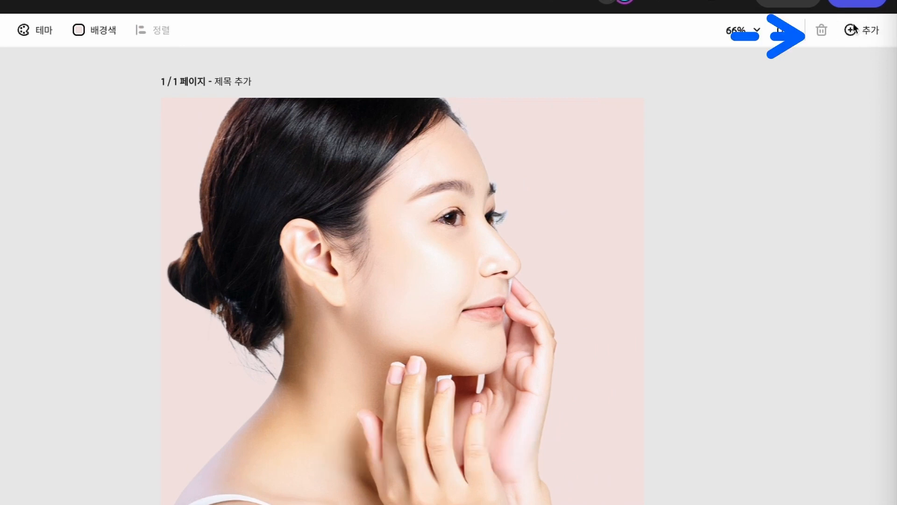
Add a blank second page and resize it to a slightly landscape custom format, leaving the Instagram 스토리 preset unselected
left_click(853, 30)
left_click(823, 63)
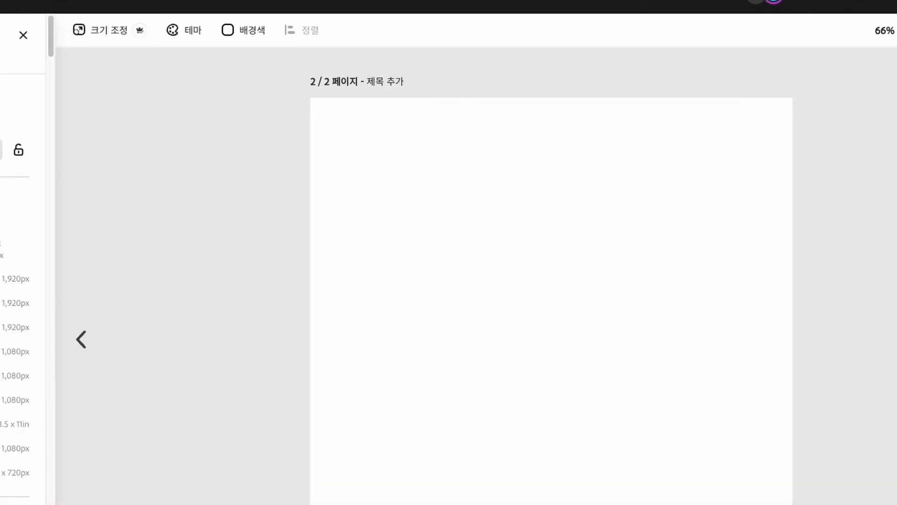
mouse_move(140, 32)
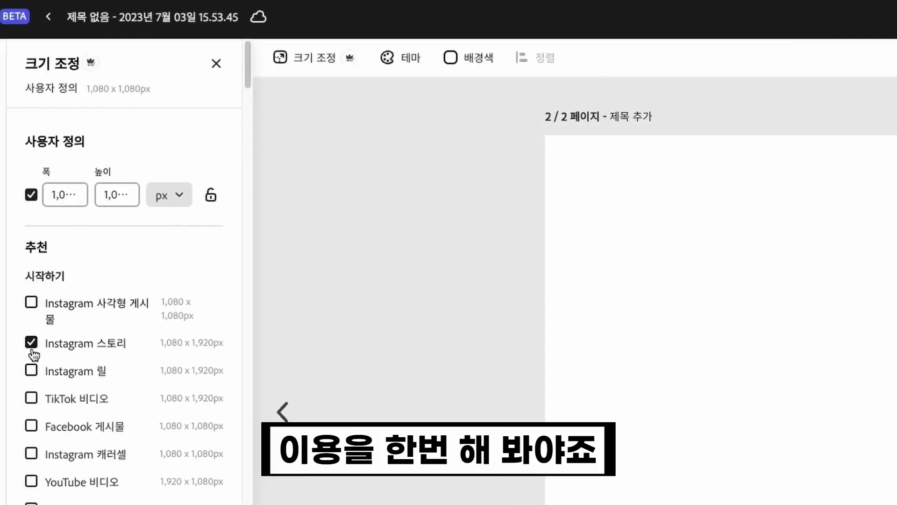
left_click(32, 349)
Generate text-to-image photos on the second page from the prompt "Please make a background paper of two colors"
left_click(84, 196)
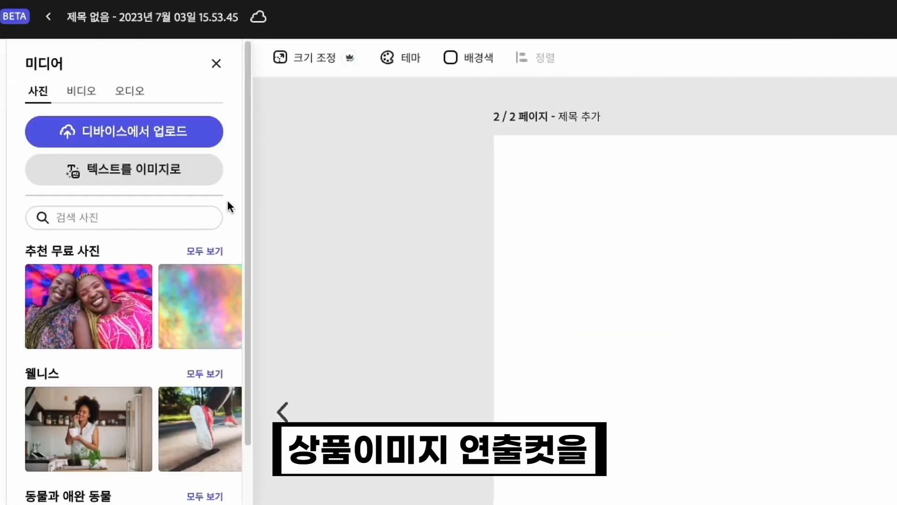
left_click(139, 177)
left_click(89, 283)
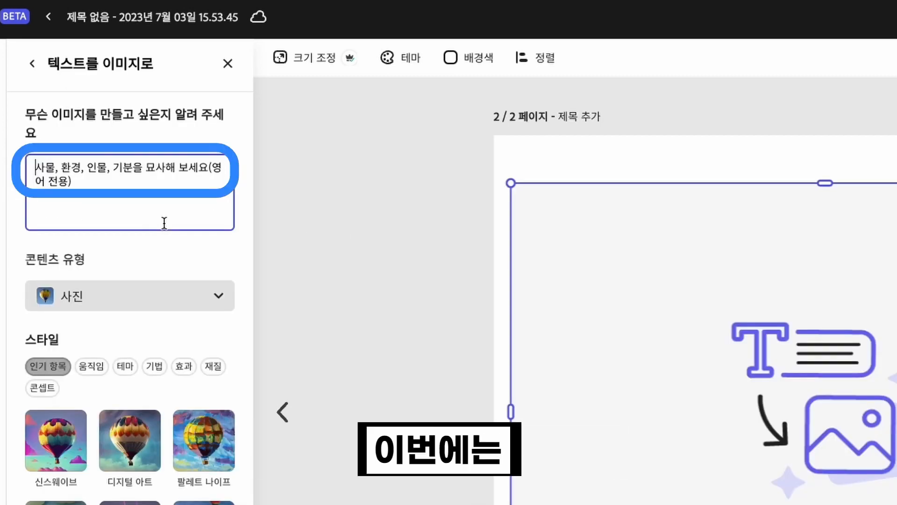
type("ㅇ")
type("d paper of two colors")
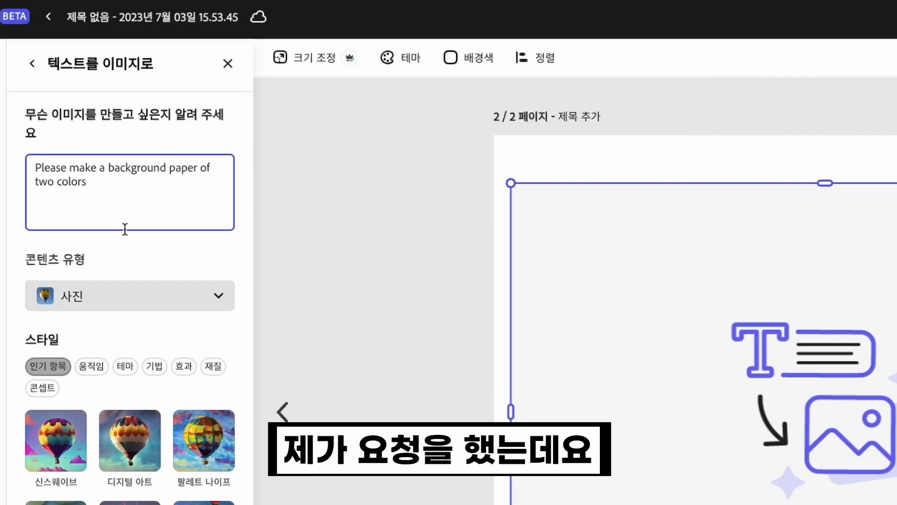
scroll(150, 236, "down", 5)
left_click(149, 490)
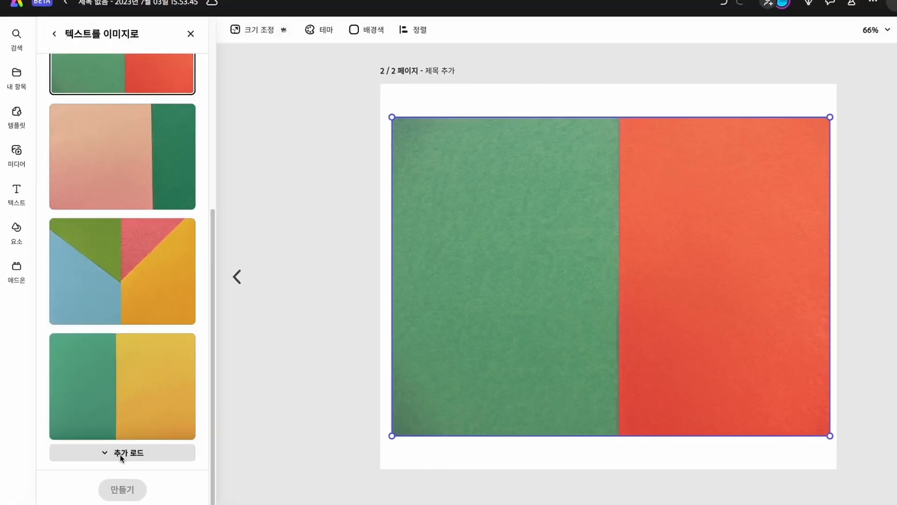
Load several additional batches of generated two-color background paper images
left_click(120, 455)
left_click(113, 458)
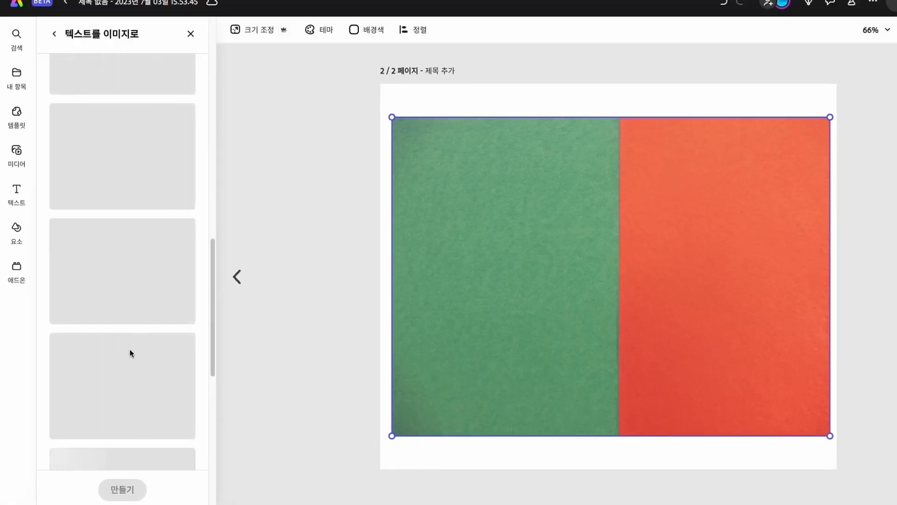
scroll(130, 349, "down", 10)
left_click(115, 457)
scroll(150, 262, "down", 10)
left_click(121, 458)
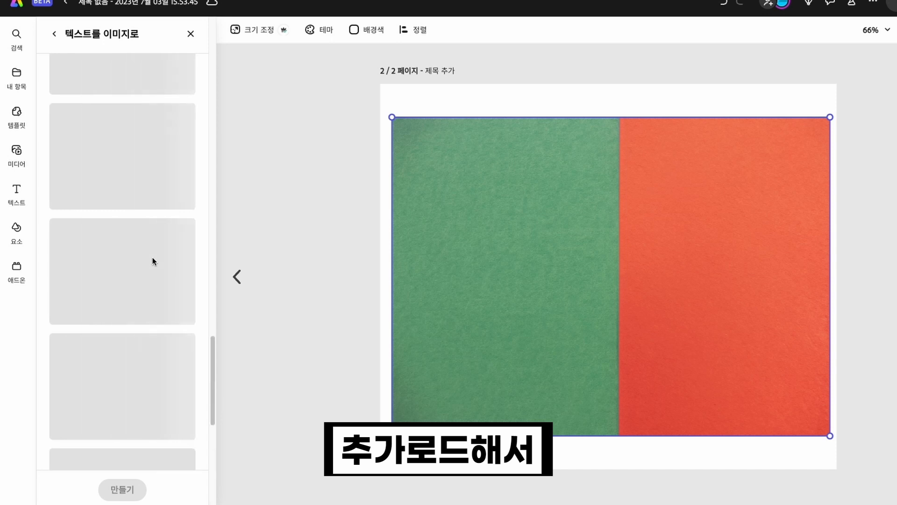
scroll(152, 257, "down", 10)
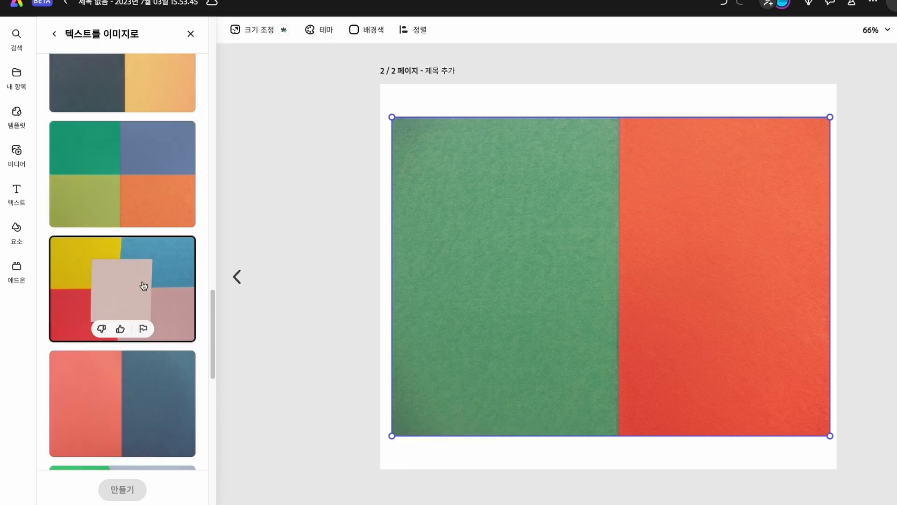
Review the generated backgrounds and use the peach and dark-green one, rotated to stack its colors and enlarged to cover the page
scroll(142, 284, "up", 1)
scroll(115, 179, "up", 4)
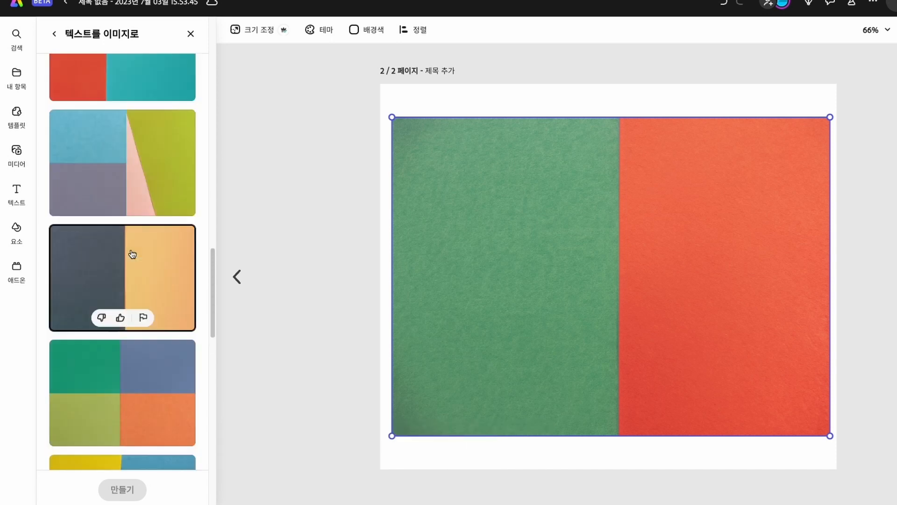
scroll(100, 196, "up", 1)
scroll(149, 276, "down", 1)
scroll(166, 277, "up", 10)
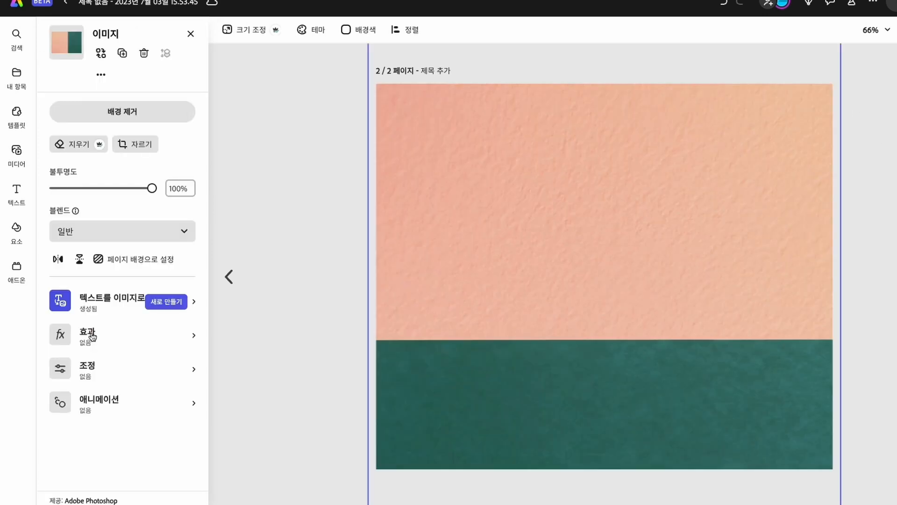
Apply the lime-green and teal duotone (듀오톤) effect to the two-color background image
left_click(88, 339)
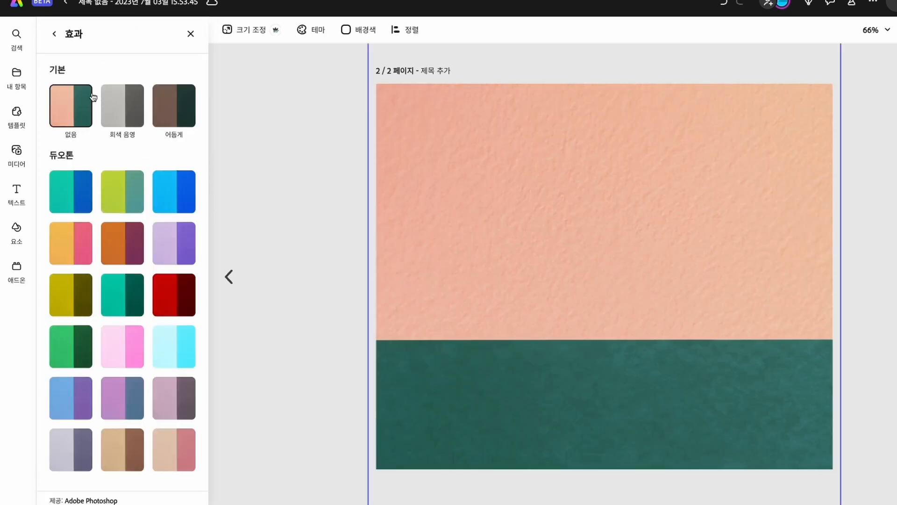
left_click(128, 188)
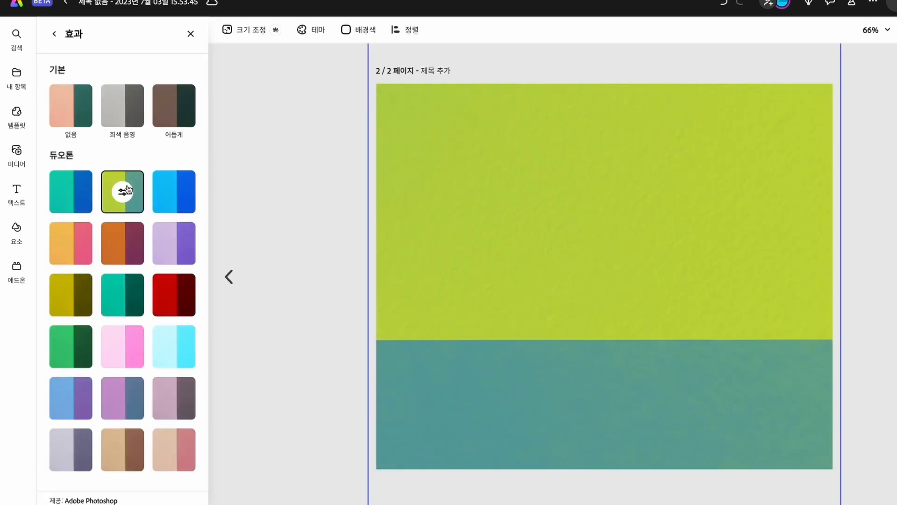
Try the purple and pink duotone (듀오톤) effects on the two-color background and reset its effect to none (없음)
left_click(187, 209)
left_click(177, 239)
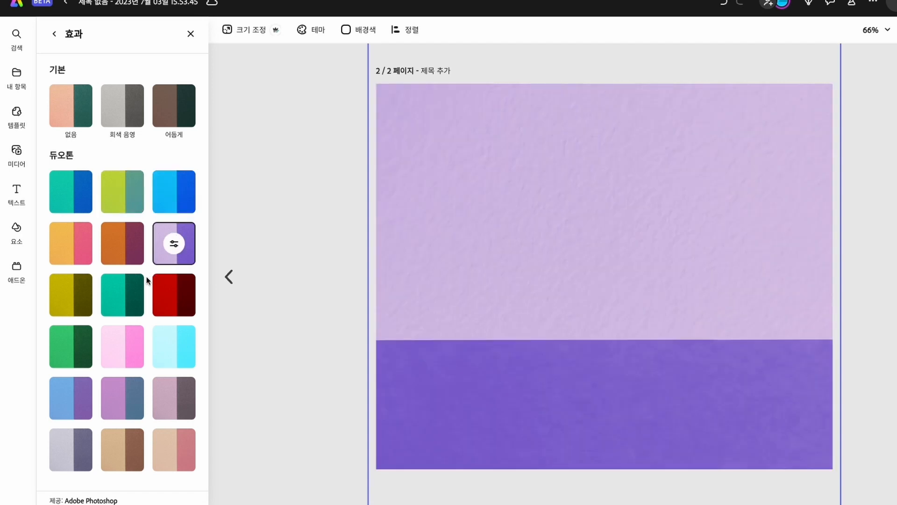
left_click(130, 341)
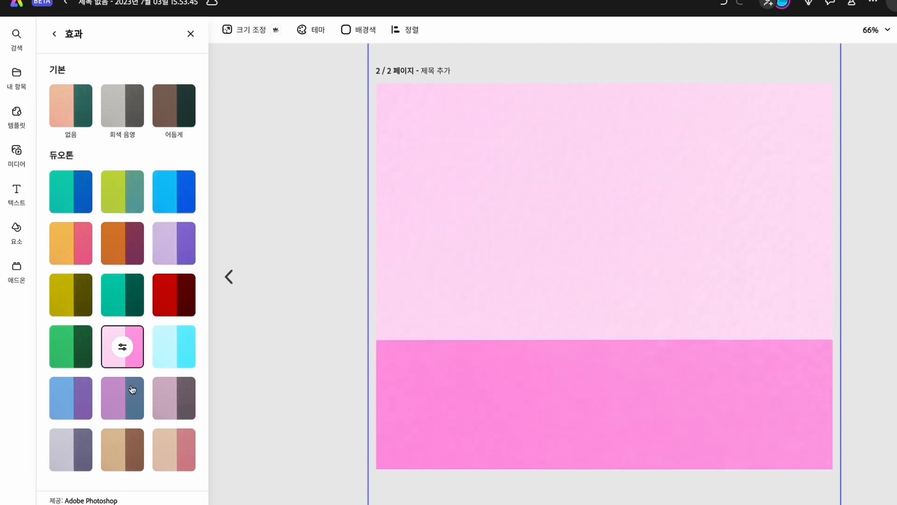
left_click(71, 105)
left_click(190, 39)
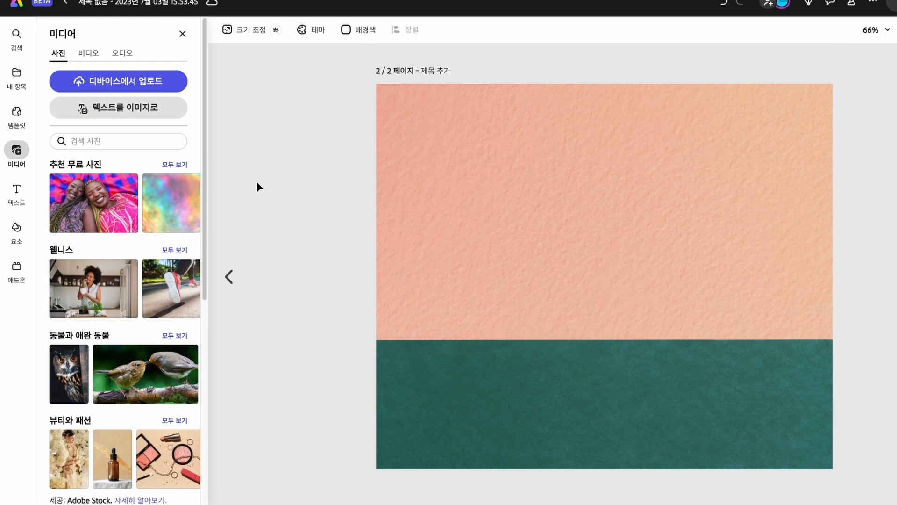
left_click(468, 254)
left_click(215, 240)
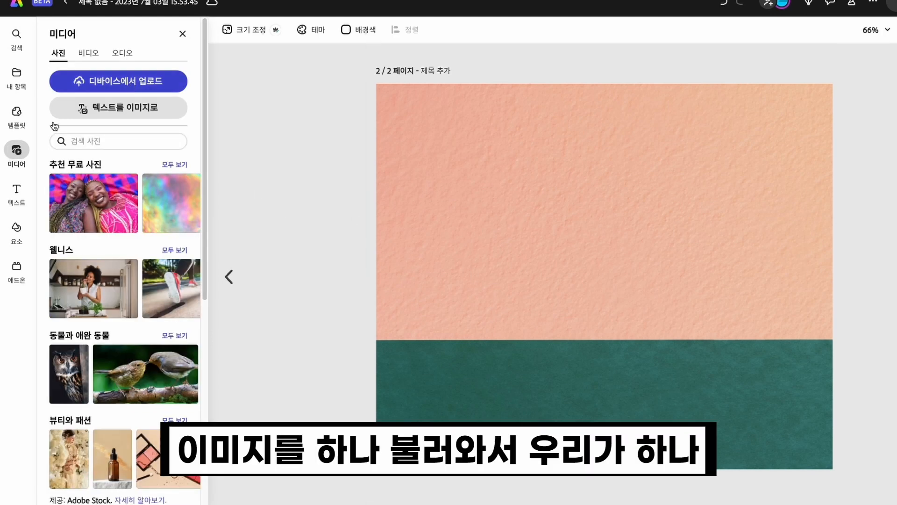
Upload the pink and blue sneaker photo from the device onto the page and remove its background
left_click(132, 84)
double_click(409, 241)
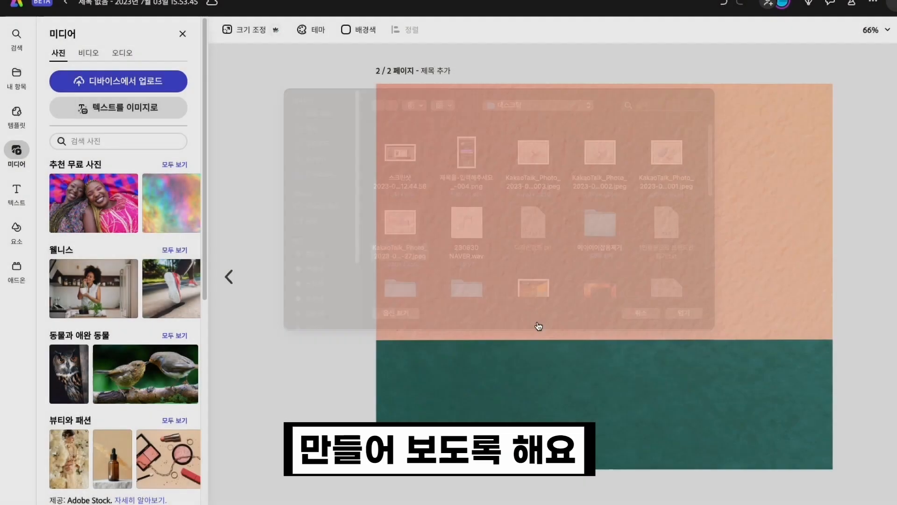
left_click(603, 264)
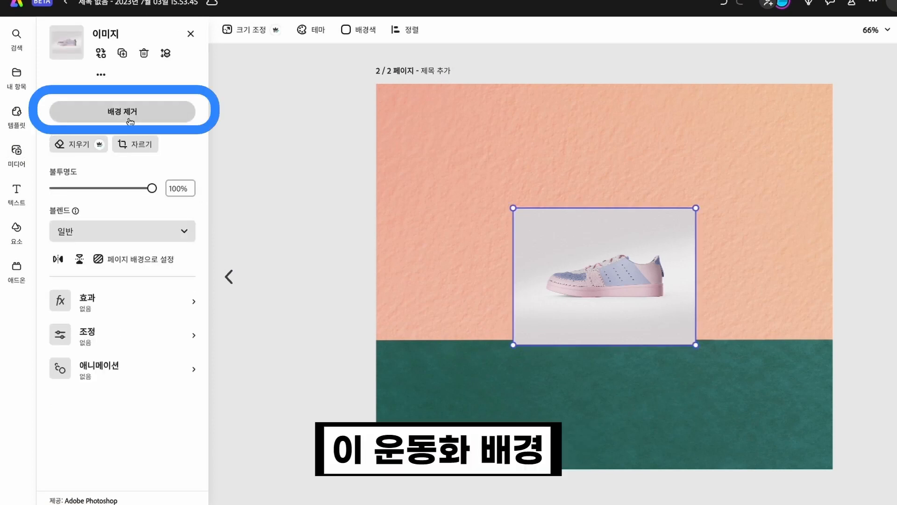
left_click(99, 110)
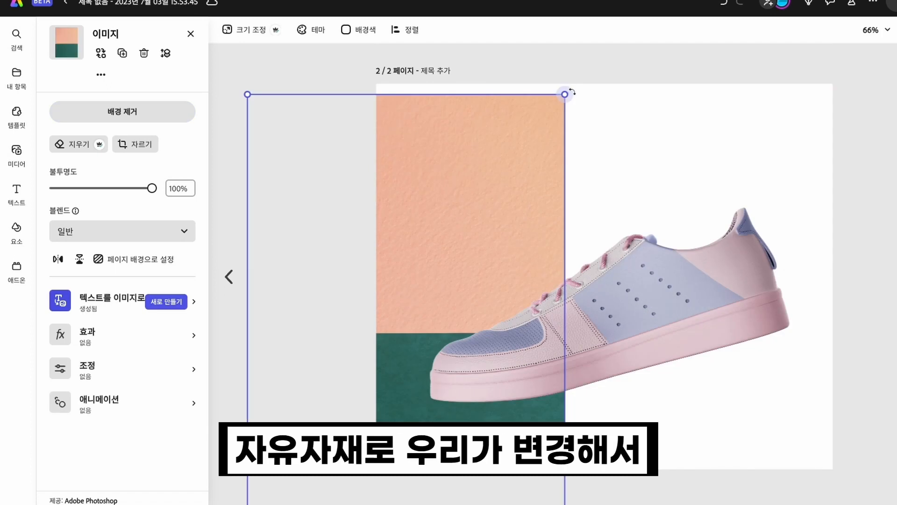
Rotate the two-color background so its colors stand side by side, enlarge it to cover the page, and center the sneaker over it
left_click_drag(571, 91, 269, 503)
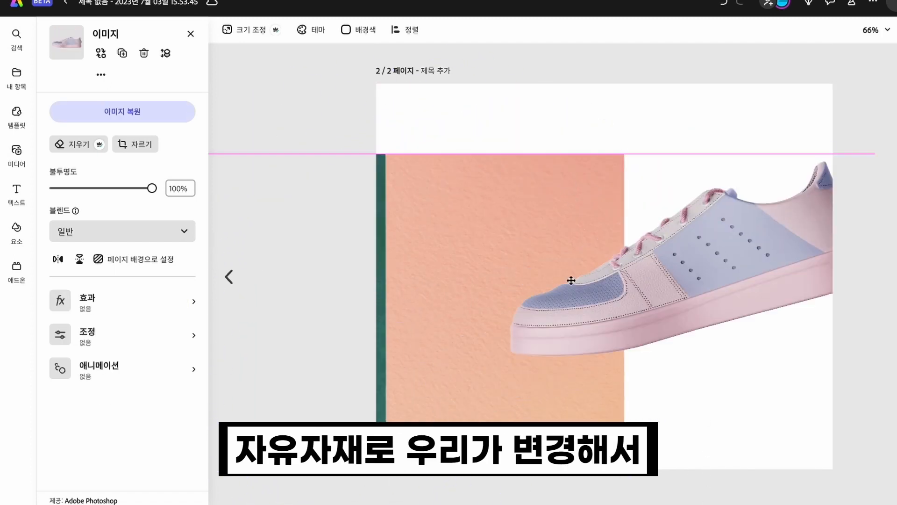
left_click_drag(571, 280, 578, 133)
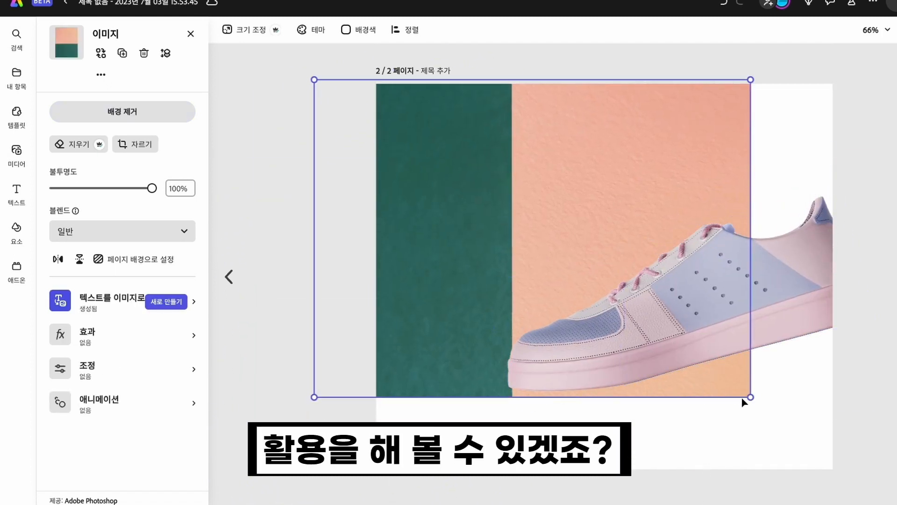
left_click_drag(750, 399, 886, 496)
left_click_drag(621, 210, 659, 194)
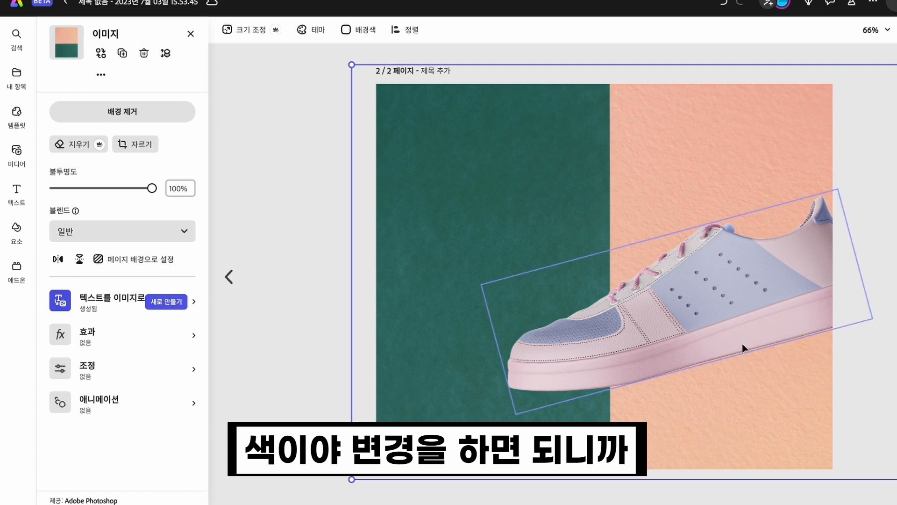
left_click_drag(764, 318, 671, 306)
left_click(721, 126)
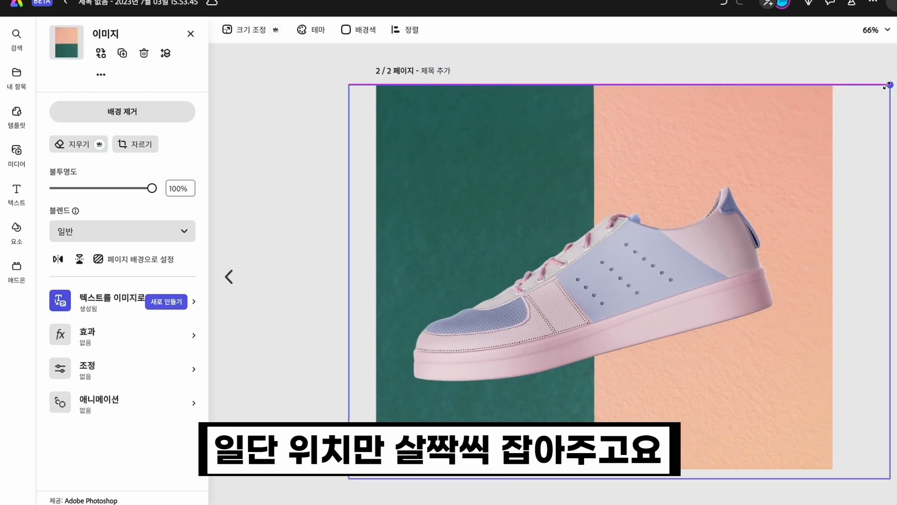
left_click_drag(721, 127, 744, 153)
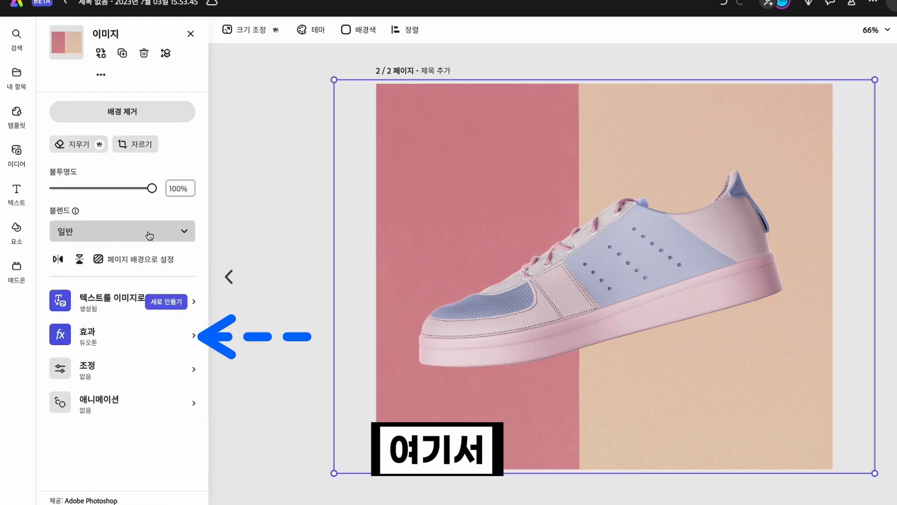
Apply the yellow-orange and pink duotone to the background and customize its colors to a lavender shadow and a pale pink highlight
left_click(93, 335)
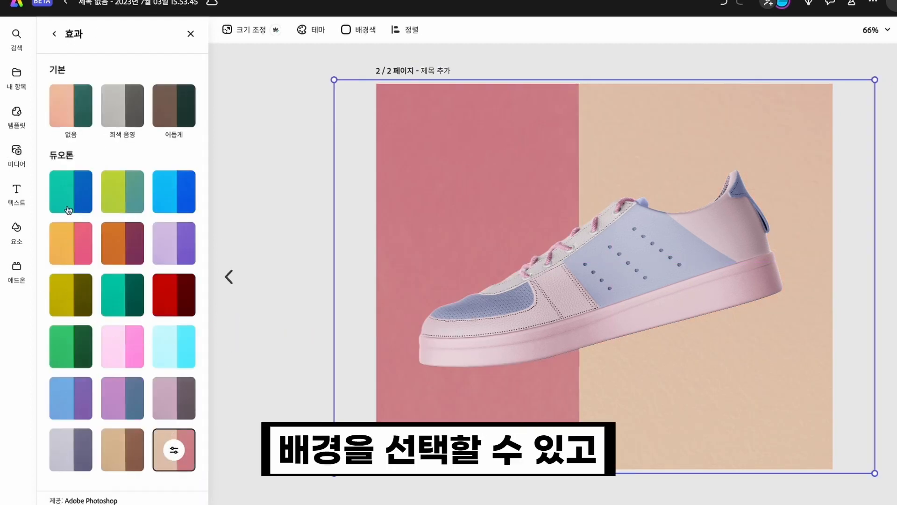
left_click(61, 250)
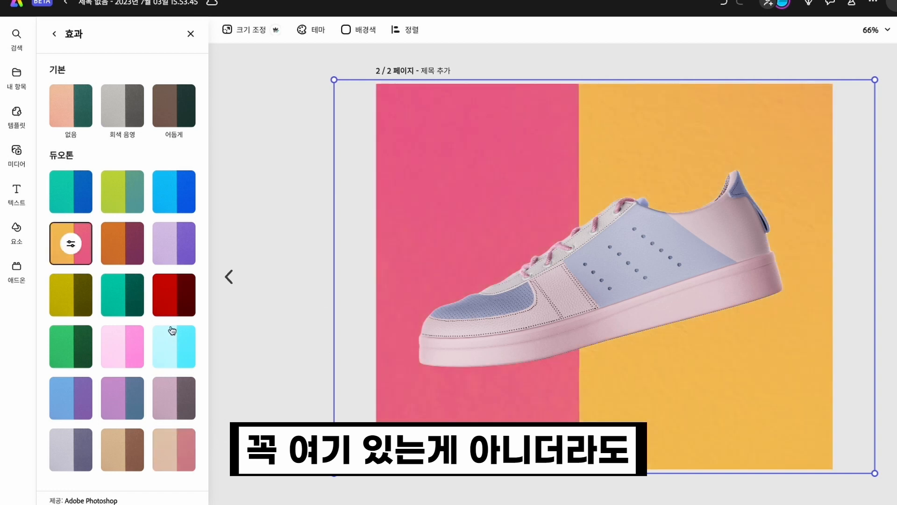
double_click(71, 243)
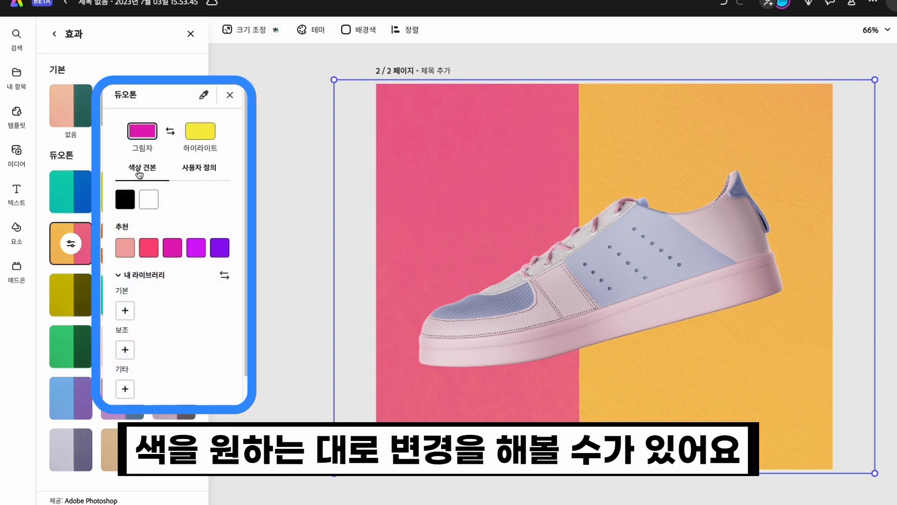
left_click(126, 248)
left_click(149, 248)
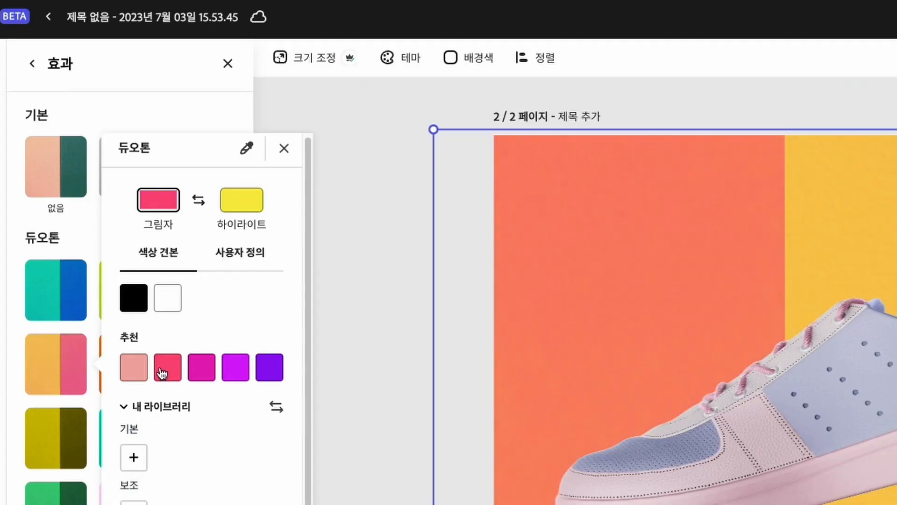
left_click(199, 167)
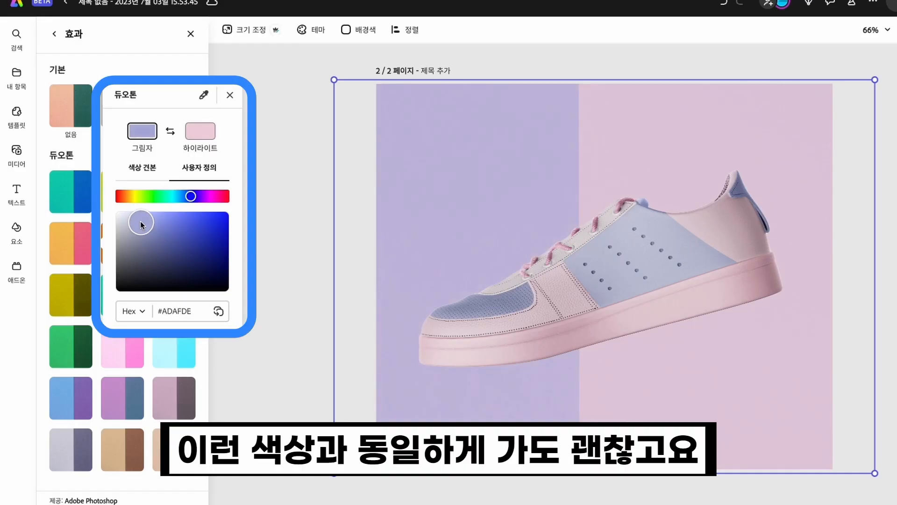
left_click_drag(140, 221, 147, 221)
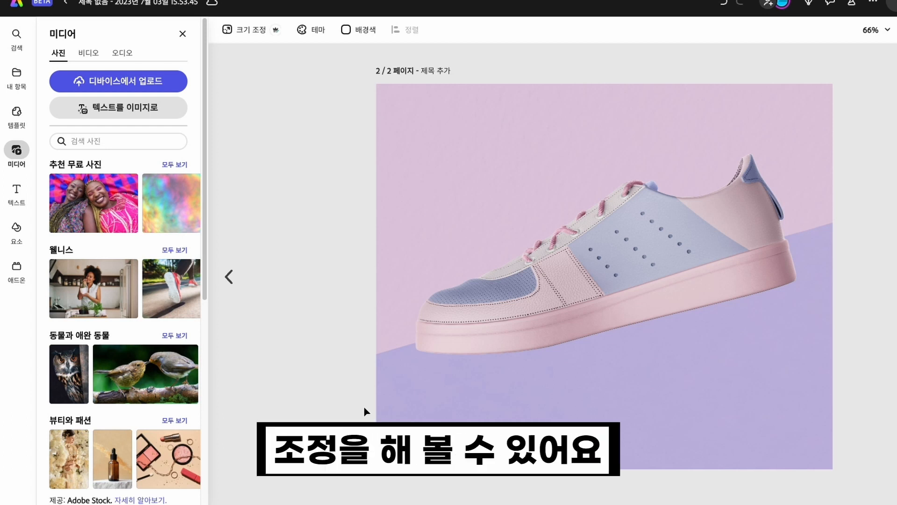
Add the drift (드리프트) entrance animation to the sneaker and preview it
left_click(537, 301)
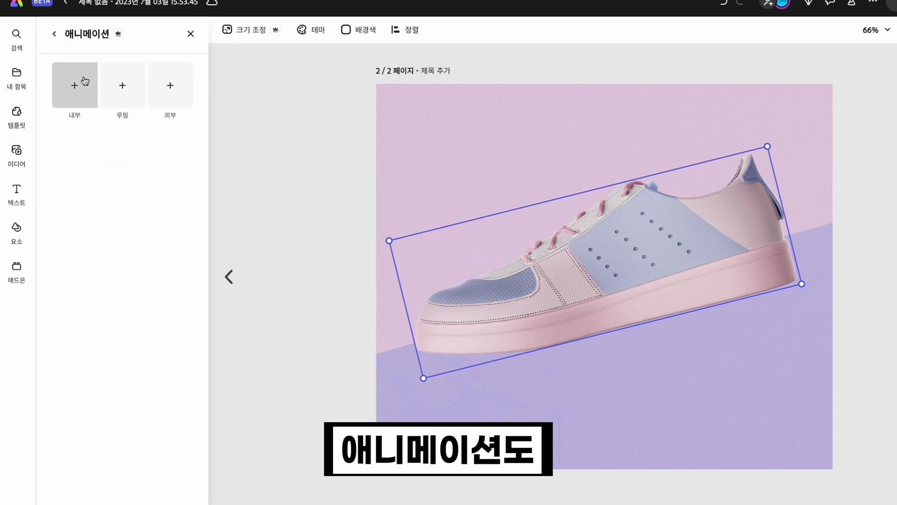
left_click(74, 84)
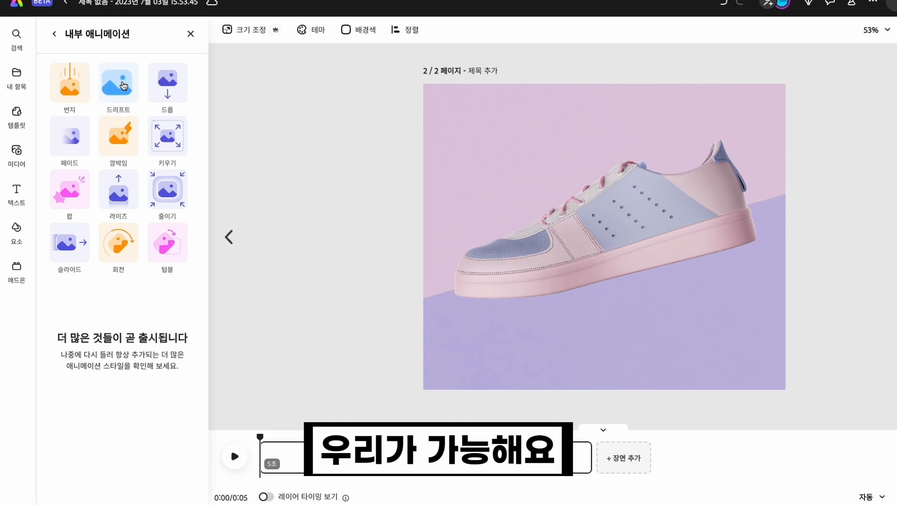
left_click(123, 85)
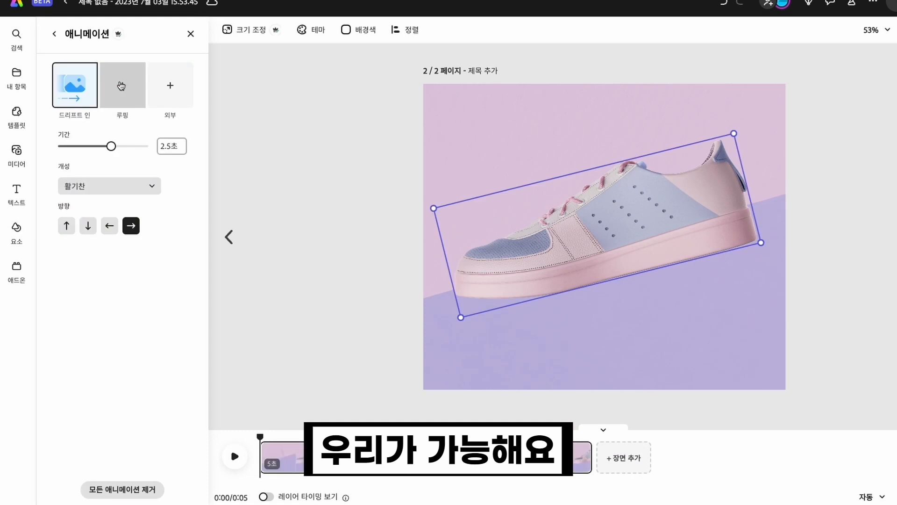
left_click(232, 462)
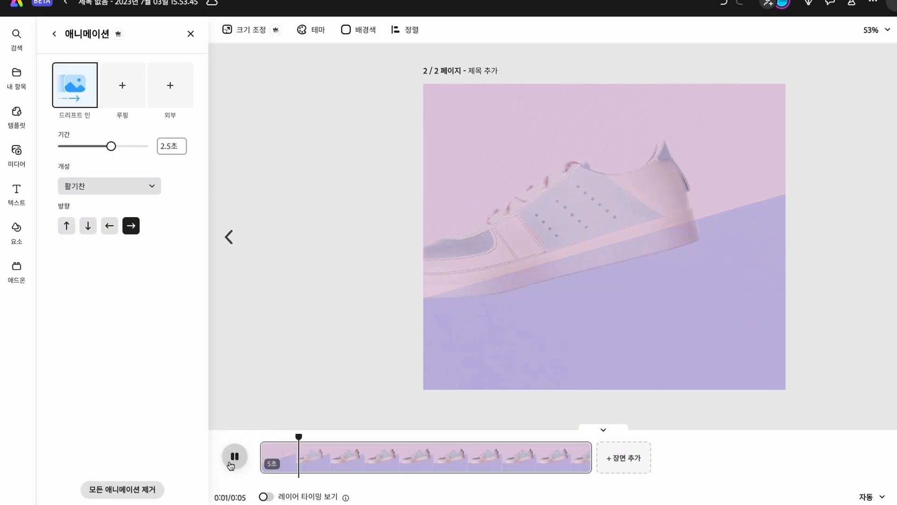
Add the breathing (숨쉬기) looping animation to the sneaker and review the settings of both animations
left_click(120, 108)
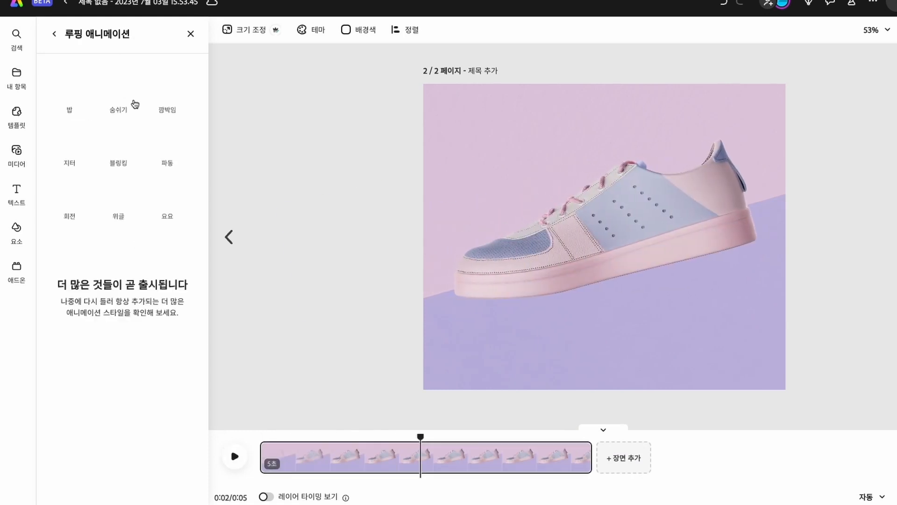
left_click(119, 80)
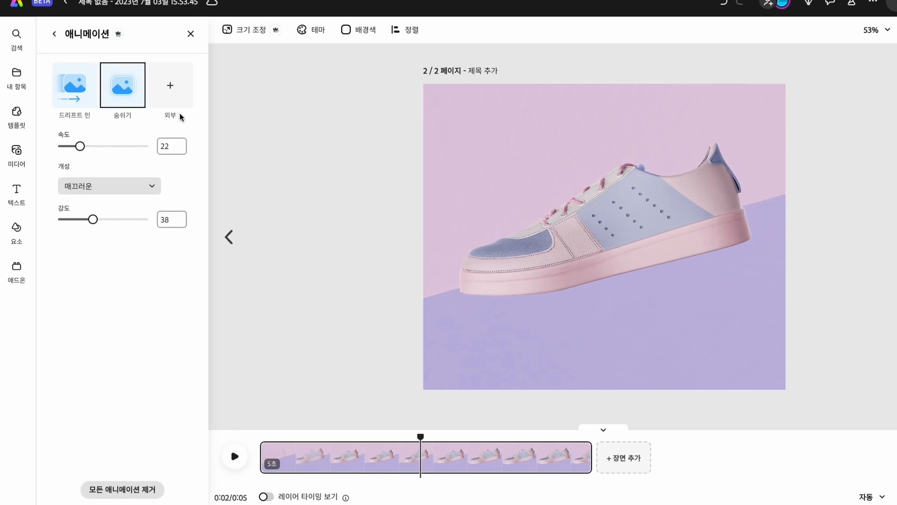
left_click(75, 85)
left_click(143, 105)
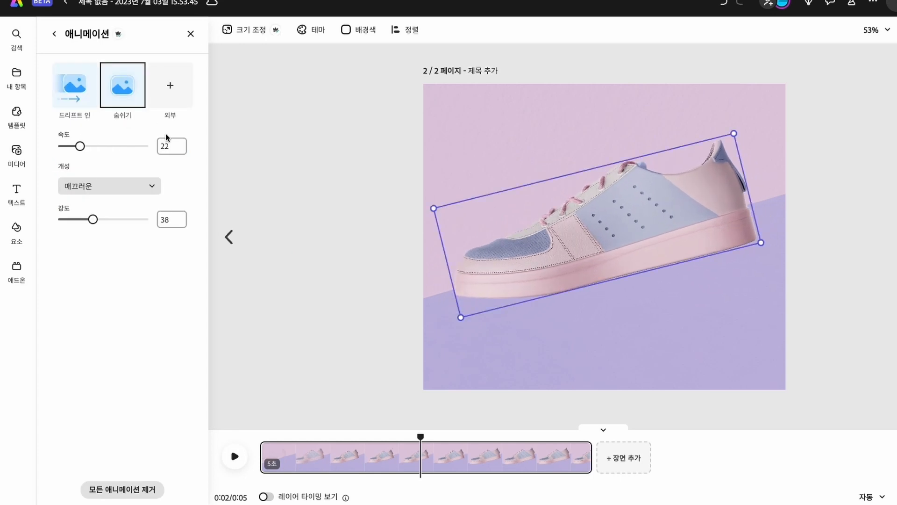
left_click(191, 34)
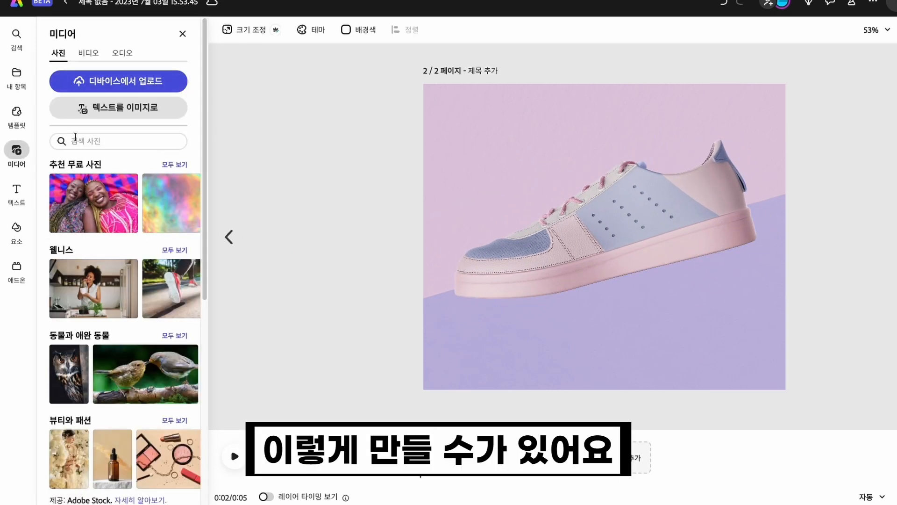
Delete the sneaker's drift and breathing animations and give it the slide (슬라이드) entrance animation instead
left_click(440, 231)
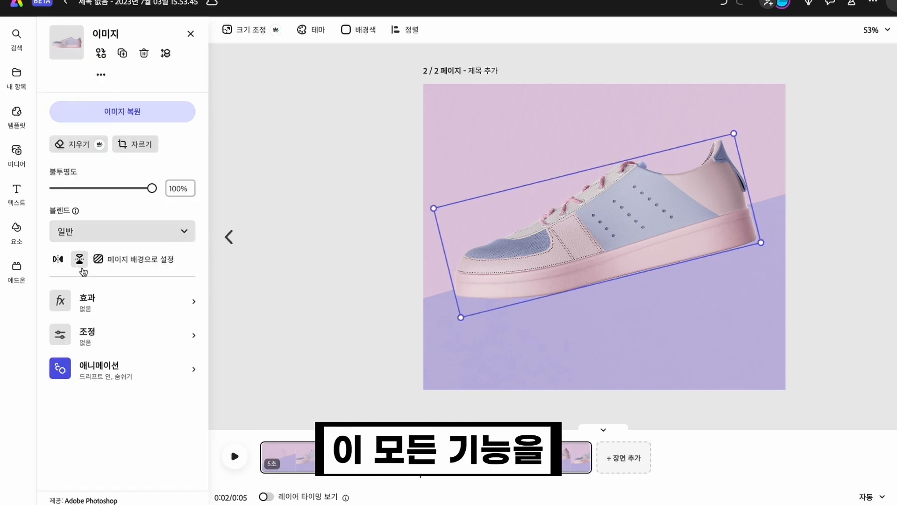
left_click(105, 368)
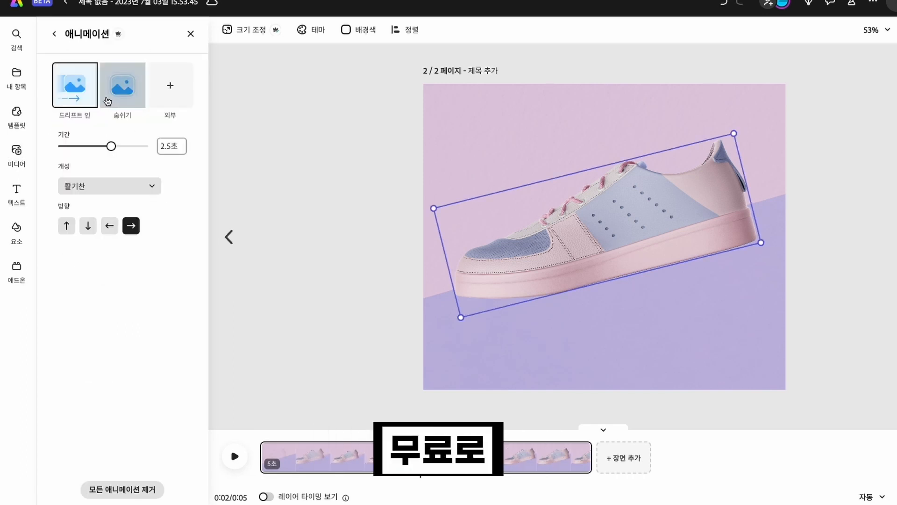
left_click(76, 87)
left_click(134, 99)
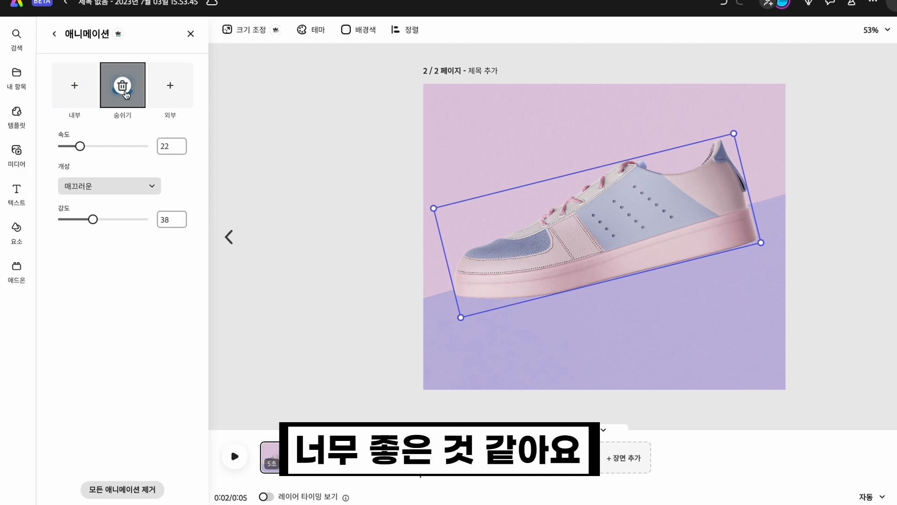
left_click(125, 95)
left_click(86, 86)
left_click(70, 237)
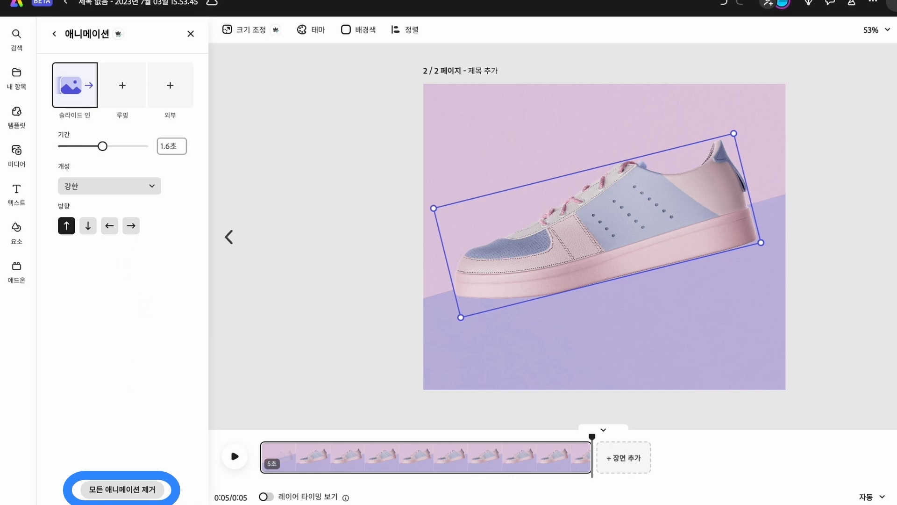
Remove all animations from the sneaker and deselect it
left_click(131, 488)
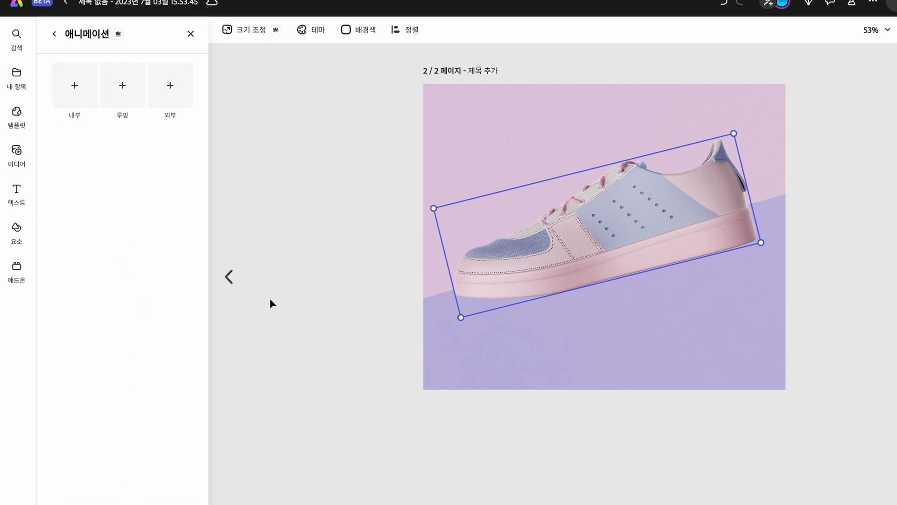
left_click(344, 247)
In a new portrait document, generate landscape (4:3) text-to-image photos (사진) from the prompt "Please make a background paper of two colors"
left_click(670, 55)
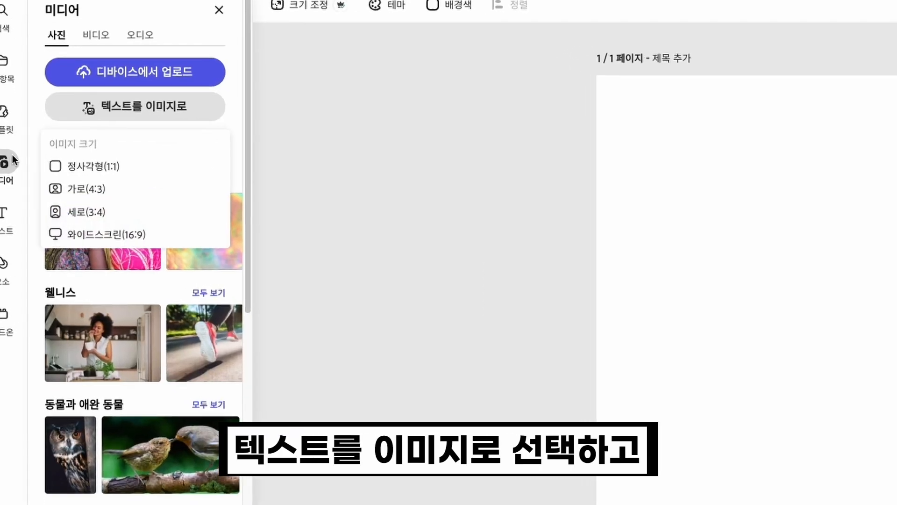
left_click(116, 189)
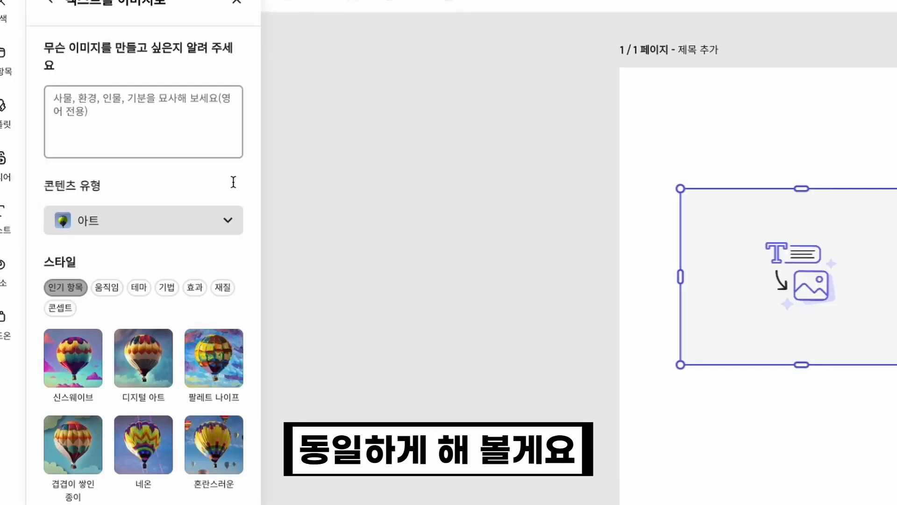
left_click(168, 120)
type("Please make a background paper of two colors")
left_click(101, 229)
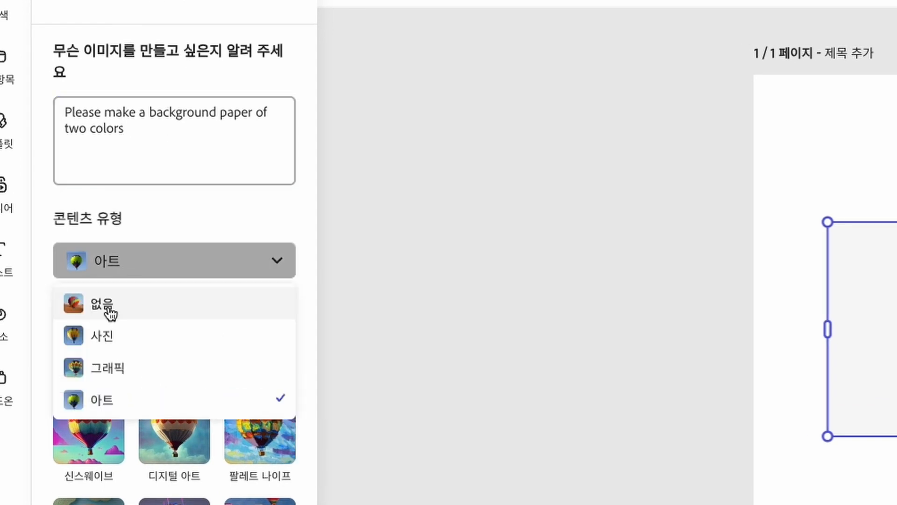
left_click(108, 335)
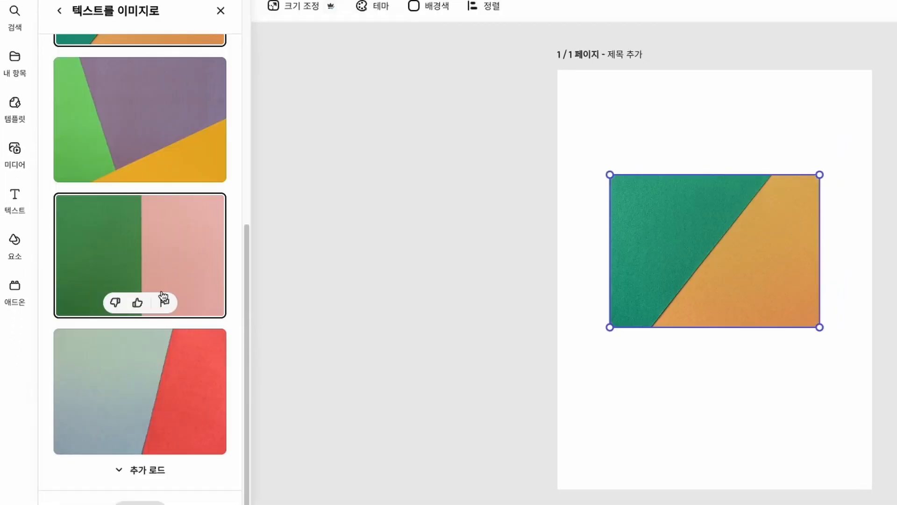
Add the generated green and pink paper image to the page, rotate it so green is above pink, and enlarge it to cover the page
scroll(161, 374, "up", 1)
left_click(147, 470)
scroll(148, 420, "down", 3)
left_click(149, 257)
left_click_drag(824, 332, 583, 422)
left_click_drag(791, 356, 896, 504)
left_click_drag(757, 337, 607, 180)
left_click_drag(766, 371, 831, 429)
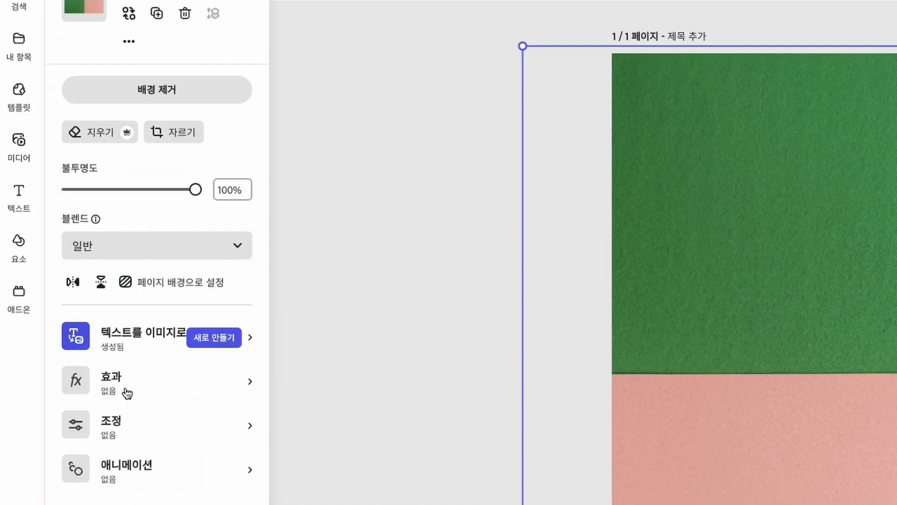
Apply a duotone effect to the paper image, entering #E5D9C4 for the shadow and #F3E9DA for the highlight, and adjust it to beige tones
left_click(125, 392)
left_click(157, 462)
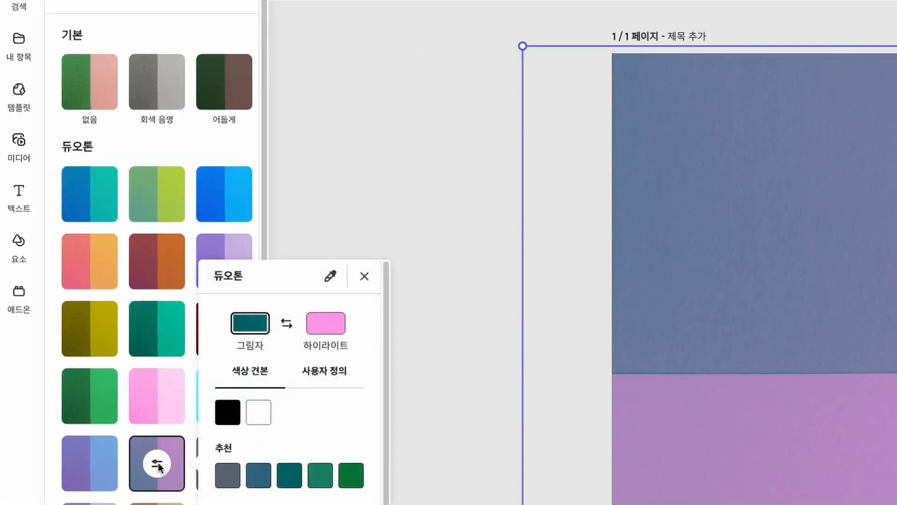
left_click(324, 371)
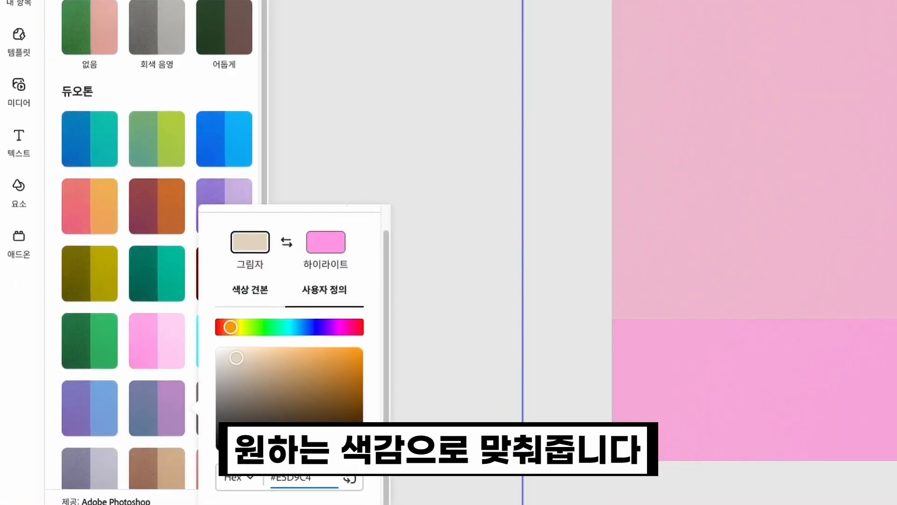
left_click(326, 323)
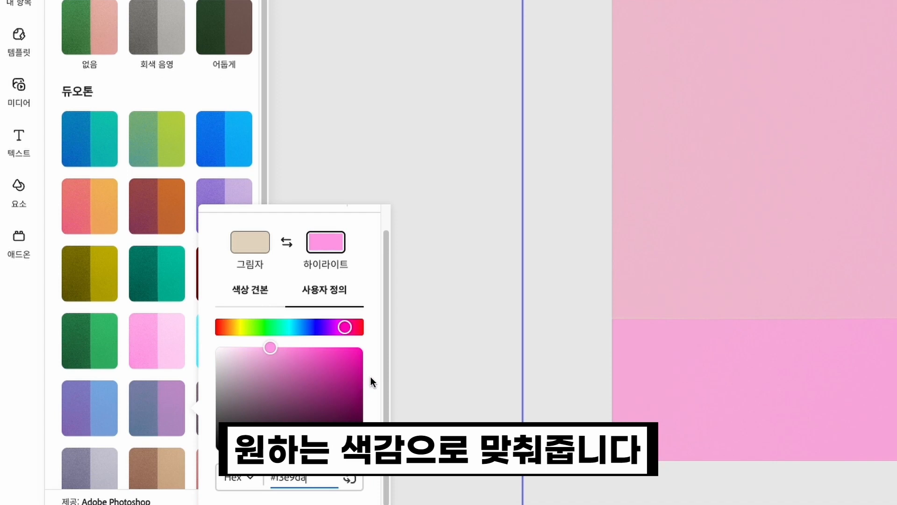
key("Return")
left_click(305, 362)
left_click_drag(304, 362, 308, 365)
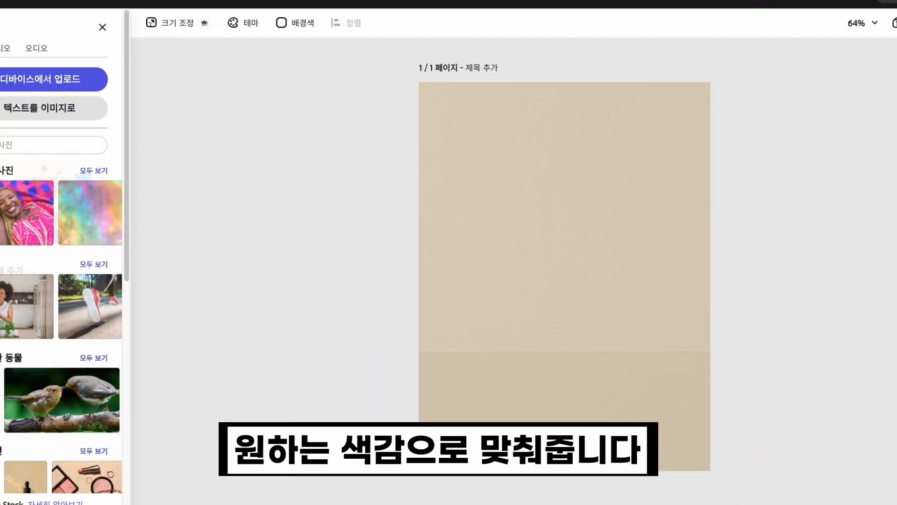
Open the full shadow (그림자) collection within the light (라이트) category of the nature (자연) overlay design assets
left_click(18, 241)
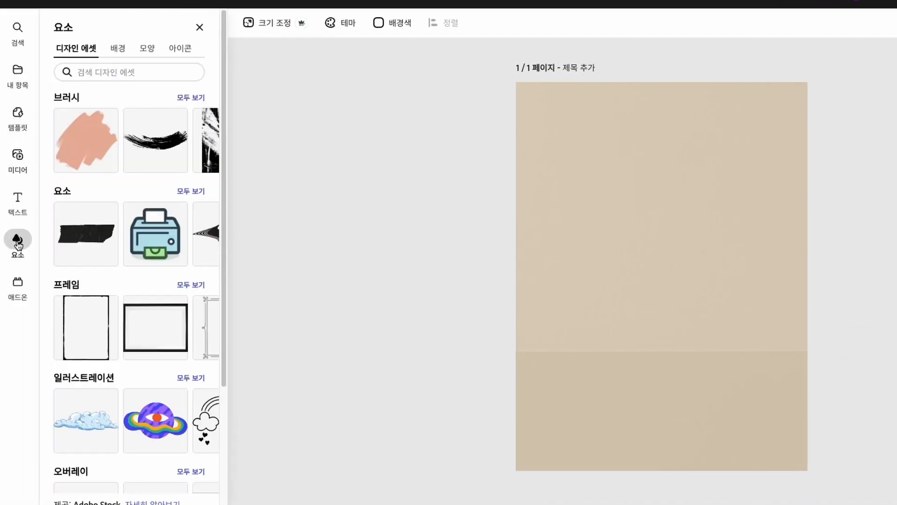
scroll(102, 195, "down", 4)
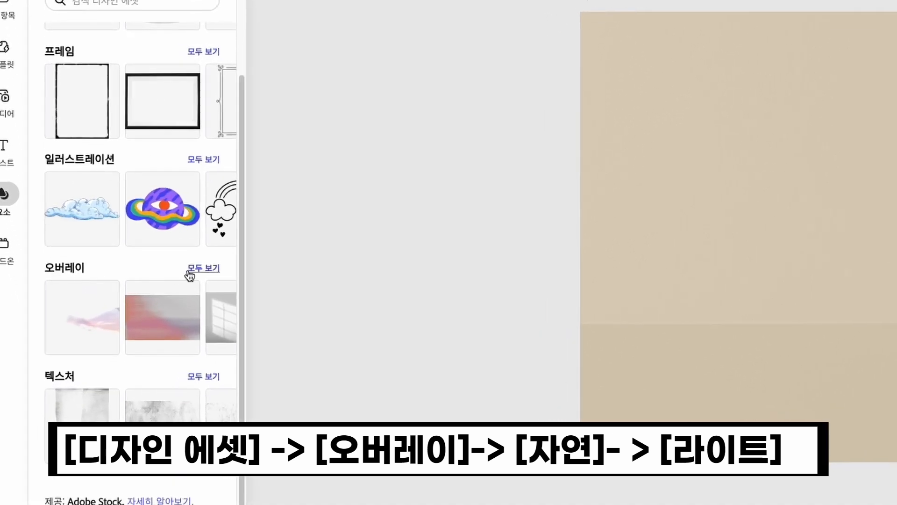
left_click(189, 275)
scroll(179, 186, "down", 6)
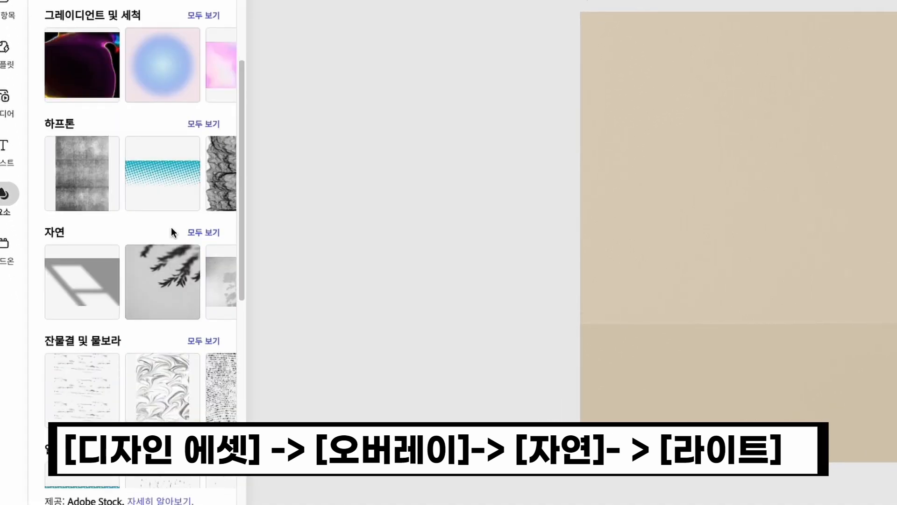
left_click(208, 235)
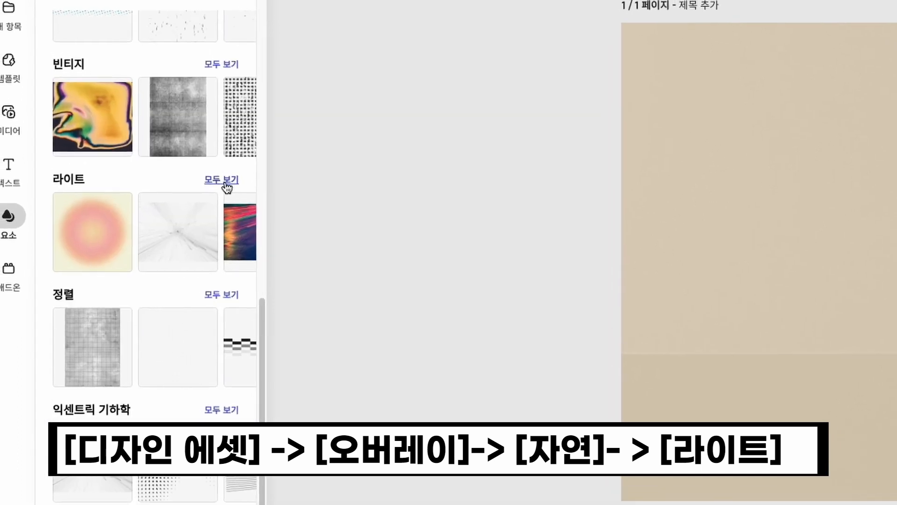
left_click(225, 184)
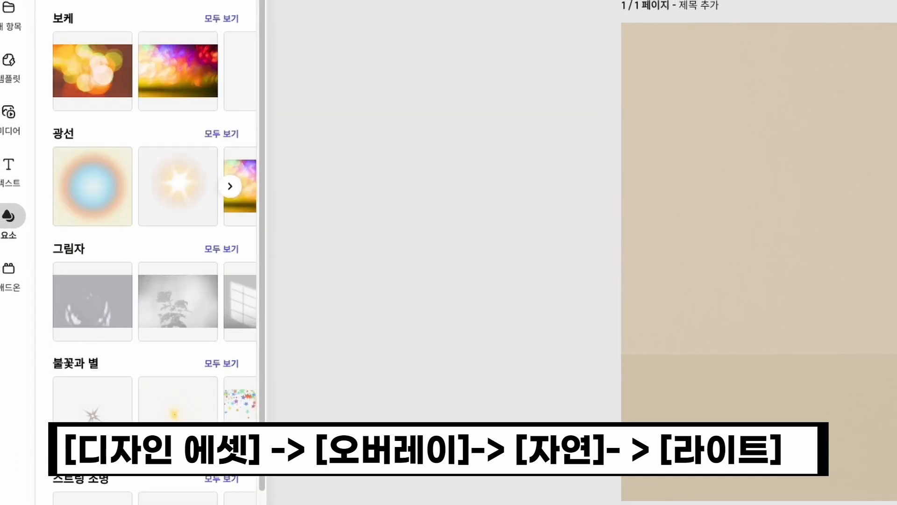
left_click(221, 250)
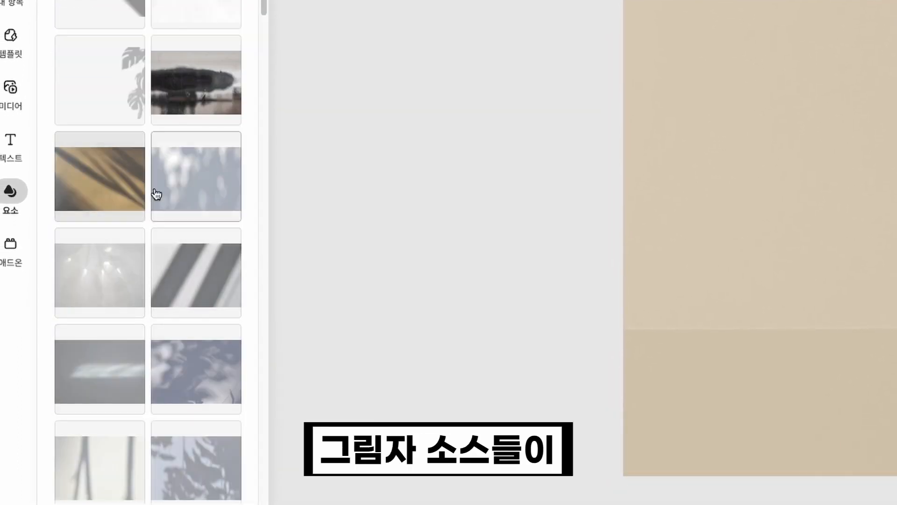
Browse the shadow collection and lay a window-light shadow and a plant shadow over the beige background
scroll(164, 250, "down", 8)
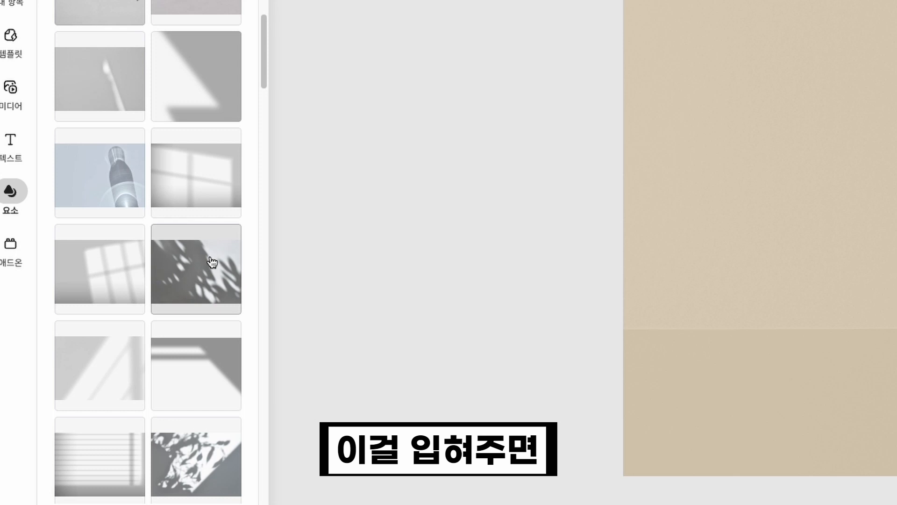
scroll(212, 262, "down", 6)
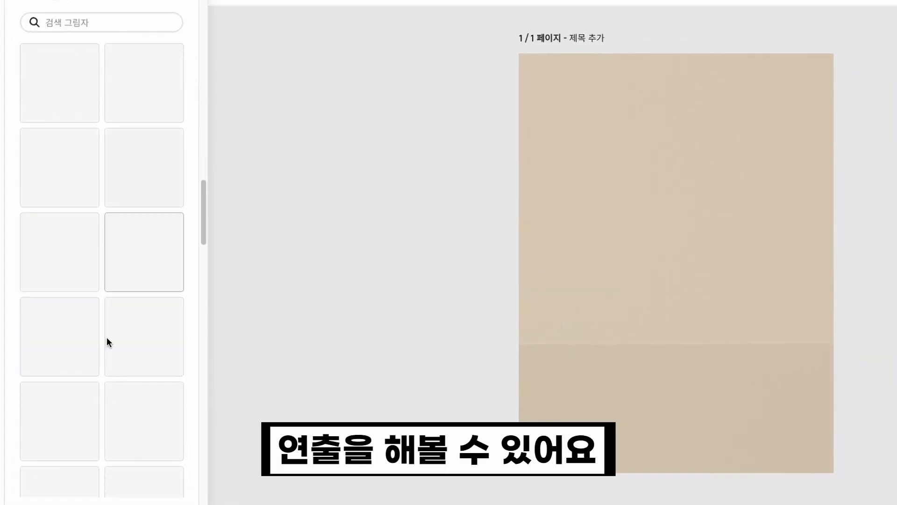
scroll(107, 338, "down", 5)
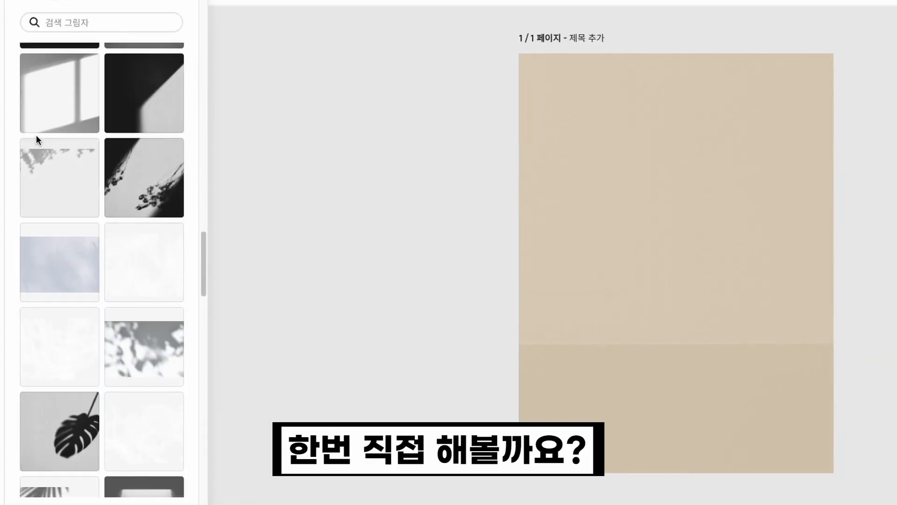
left_click(36, 130)
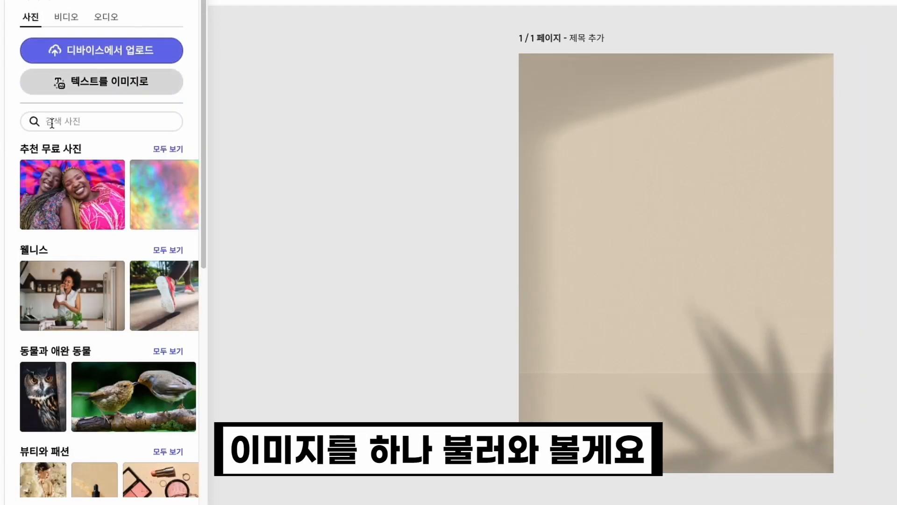
Upload the cosmetics photo with its background removed and crop it to the white bottle and the ribbed jar
left_click(90, 55)
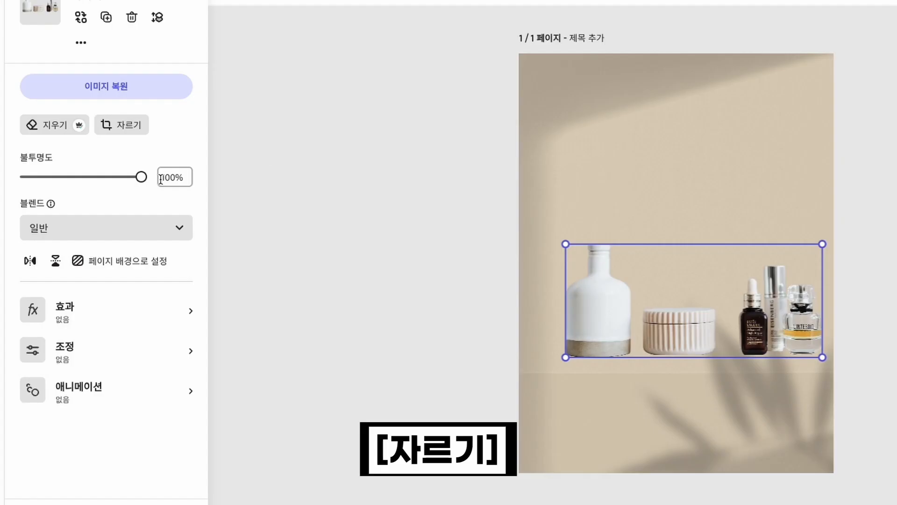
double_click(646, 299)
left_click_drag(781, 370, 756, 385)
left_click(885, 274)
Position the enlarged bottle and jar so the jar runs off the page's right edge, and deselect the image
left_click(589, 332)
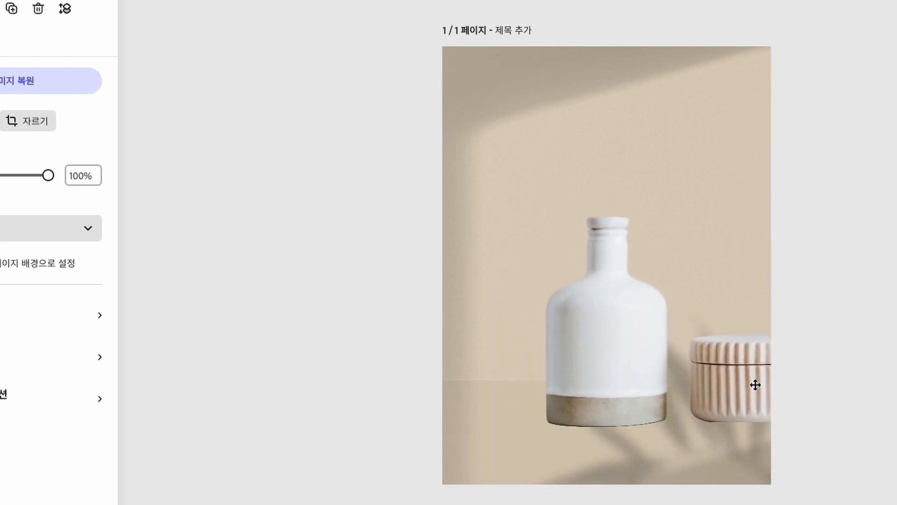
left_click_drag(601, 342, 594, 337)
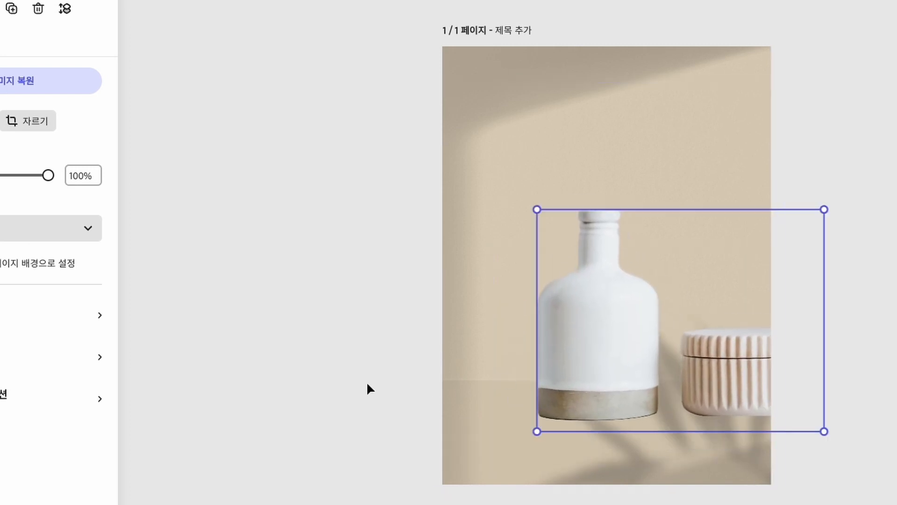
left_click(368, 385)
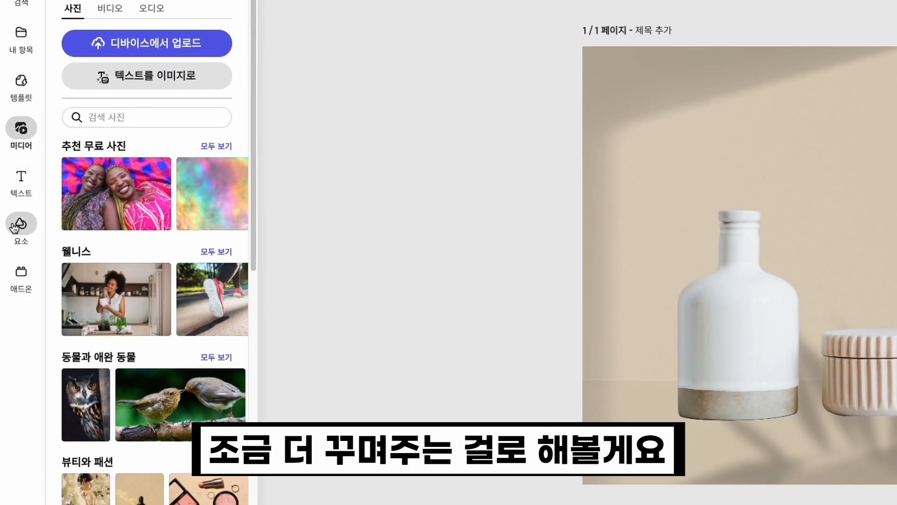
Scatter pink petals beneath the products and arrange monstera leaf shadows at 73% opacity across the page's upper corners
left_click(18, 225)
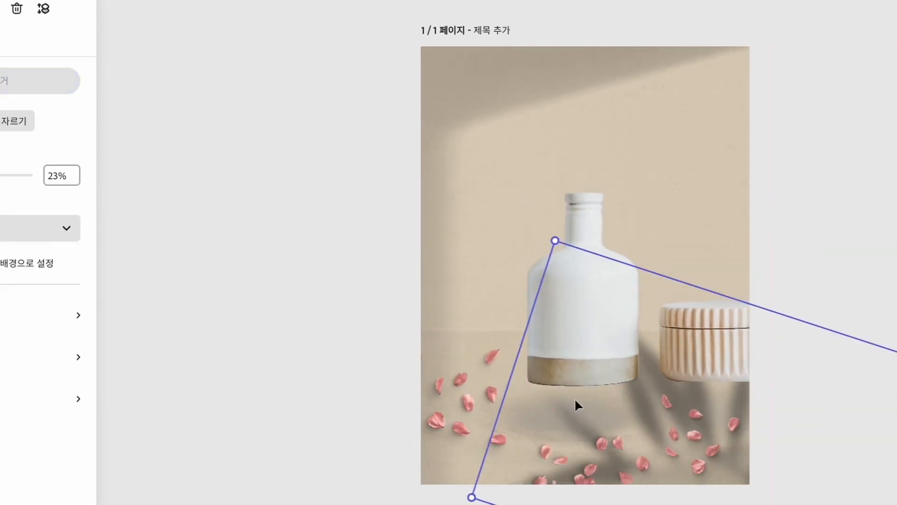
left_click_drag(577, 405, 346, 438)
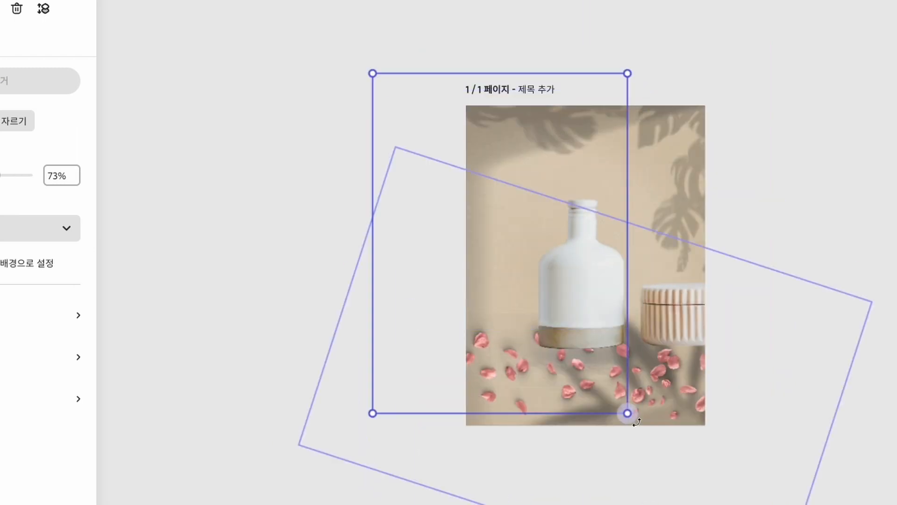
left_click_drag(637, 422, 611, 363)
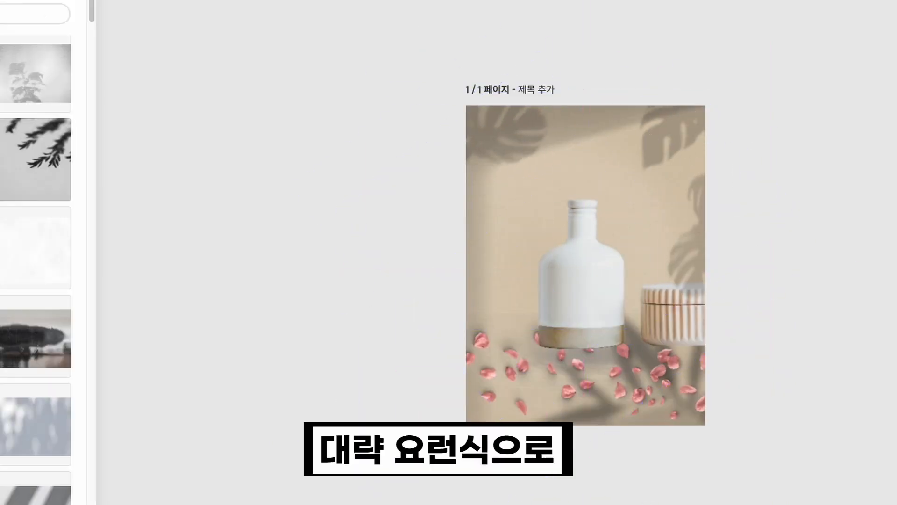
left_click_drag(500, 148, 504, 148)
left_click(836, 295)
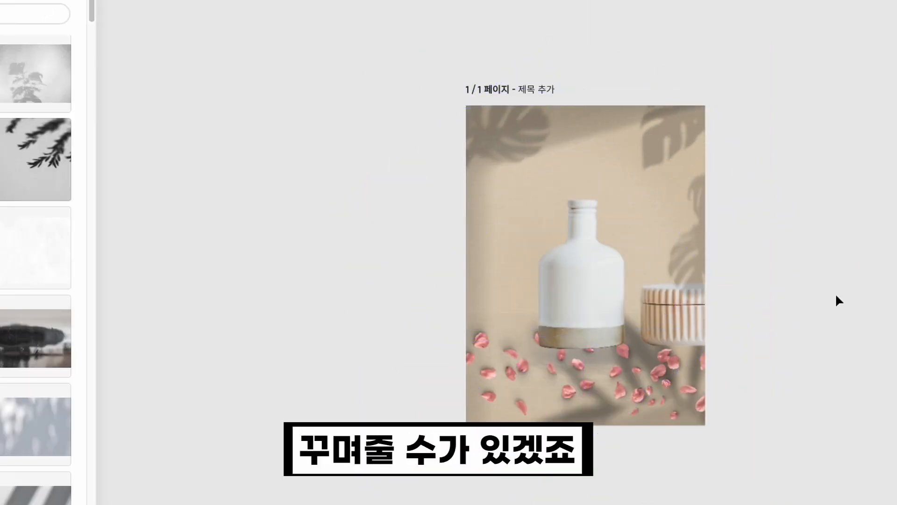